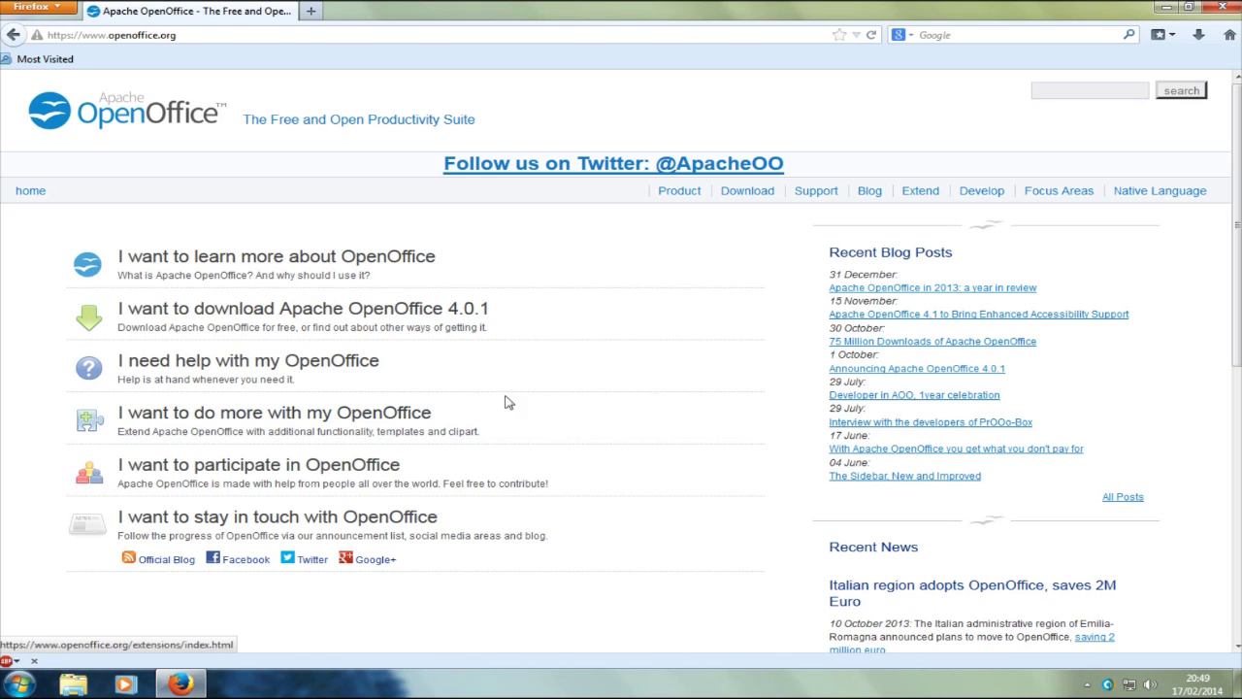
Step: Download the OpenOffice 4.0.1 Windows installer and save Apache_OpenOffice_4.0.1_Win_x86_install_en-US.exe to disk
left_click(355, 313)
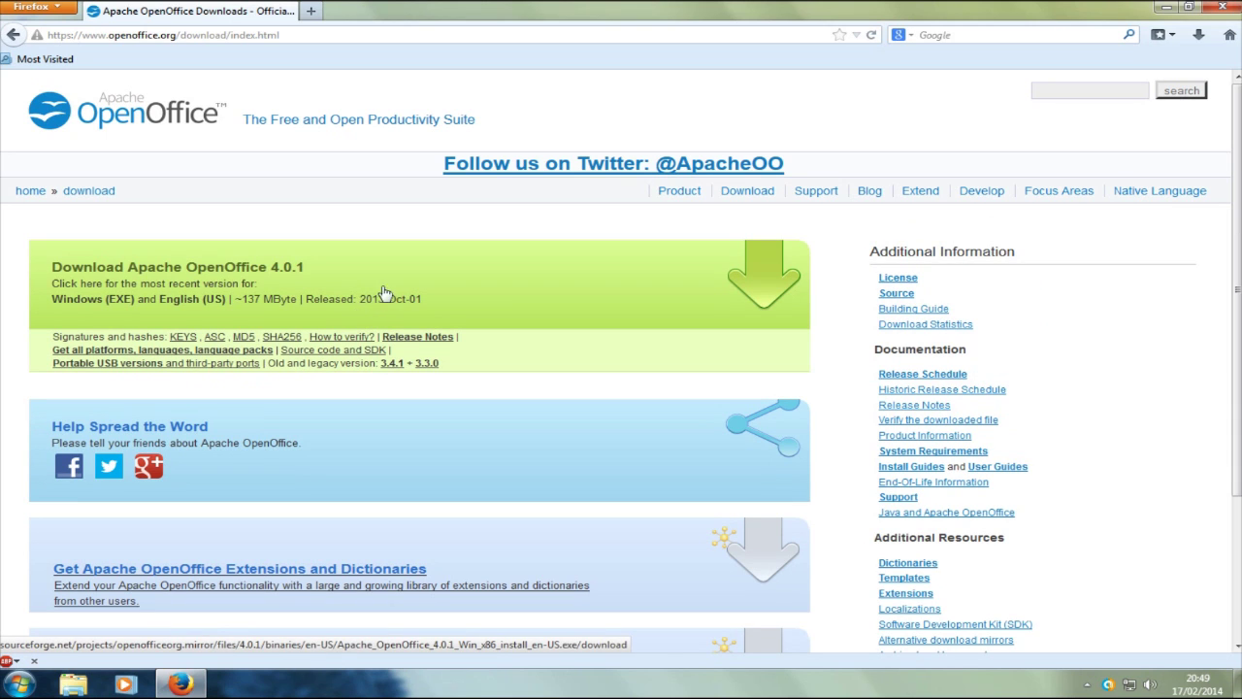
left_click(199, 310)
left_click(169, 288)
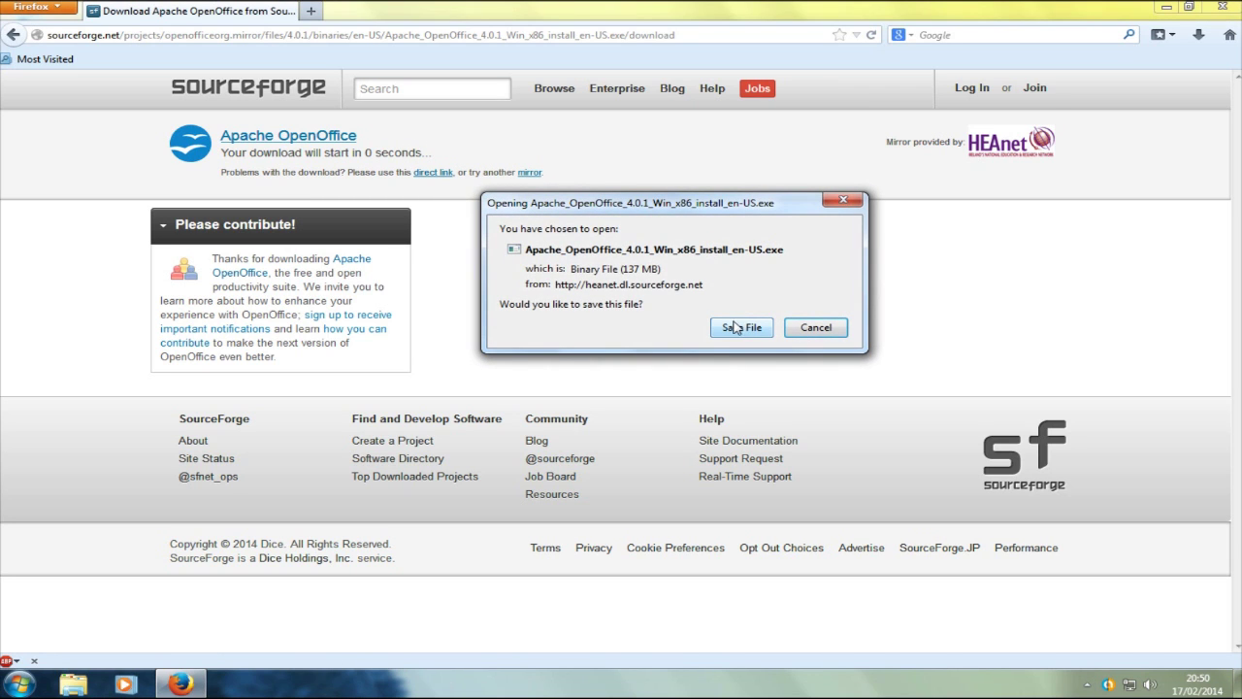
left_click(737, 327)
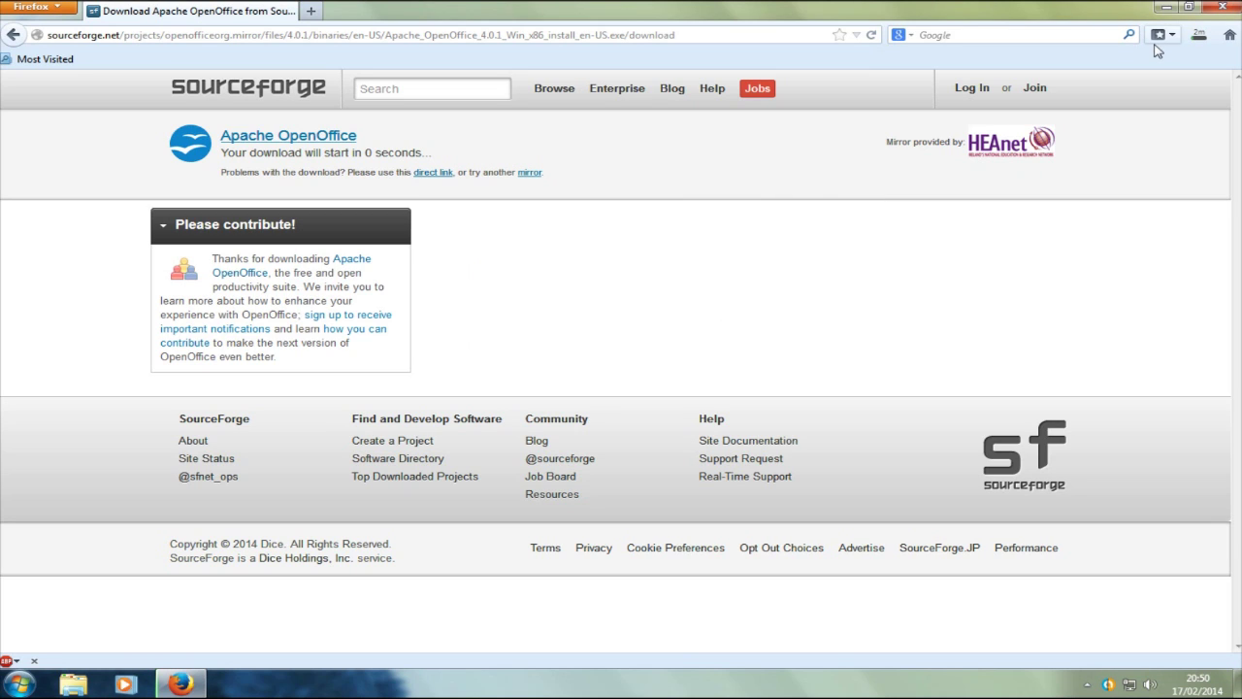
Step: Watch the Downloads list until the 137 MB installer download completes
left_click(1200, 37)
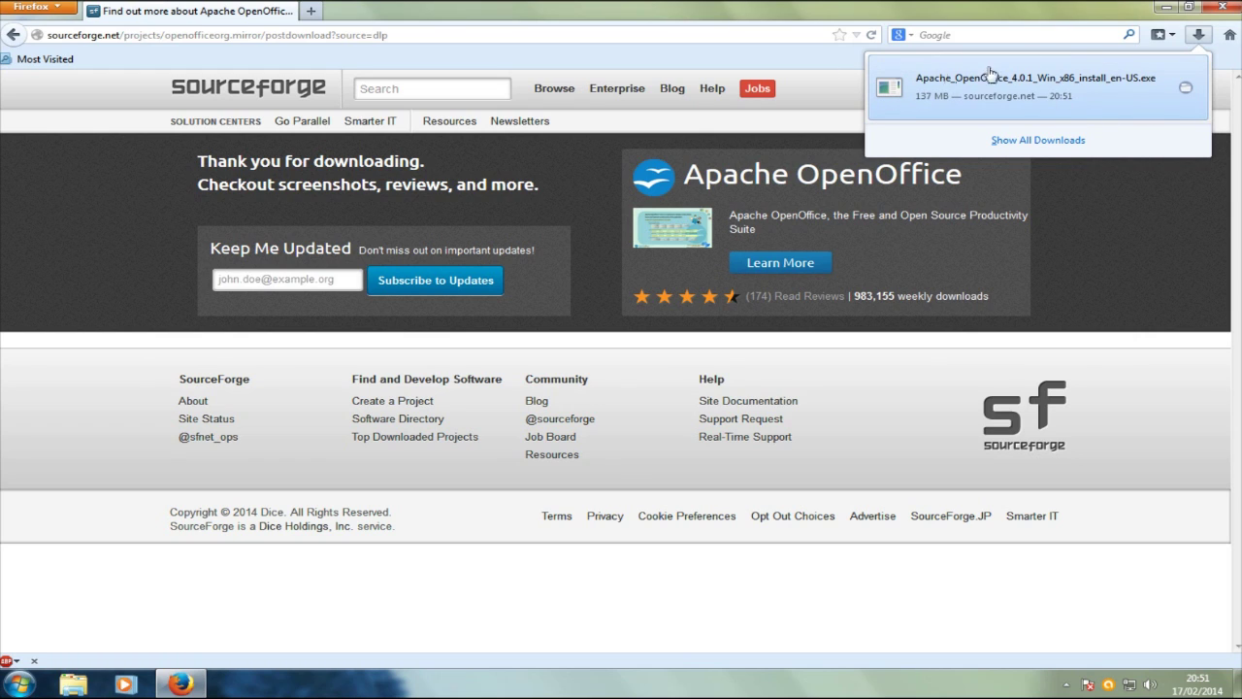
Step: Run the downloaded installer from the Downloads list, allowing it past the security warning
left_click(1199, 37)
left_click(1199, 37)
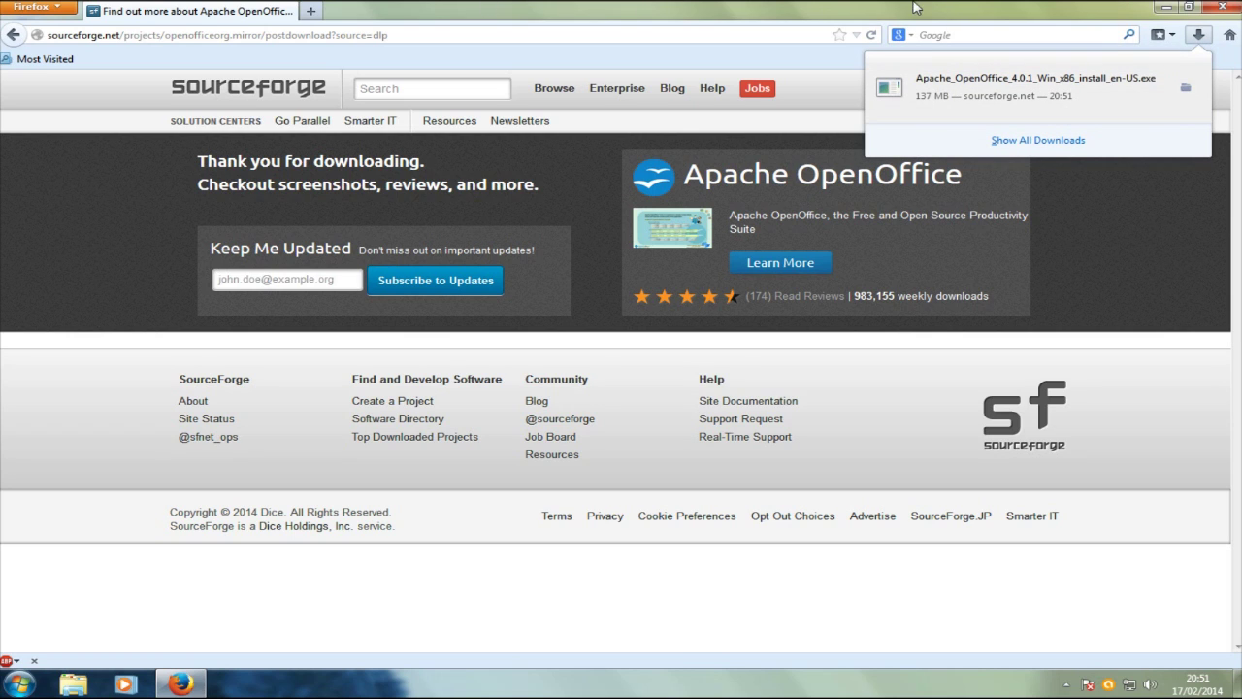
left_click(948, 105)
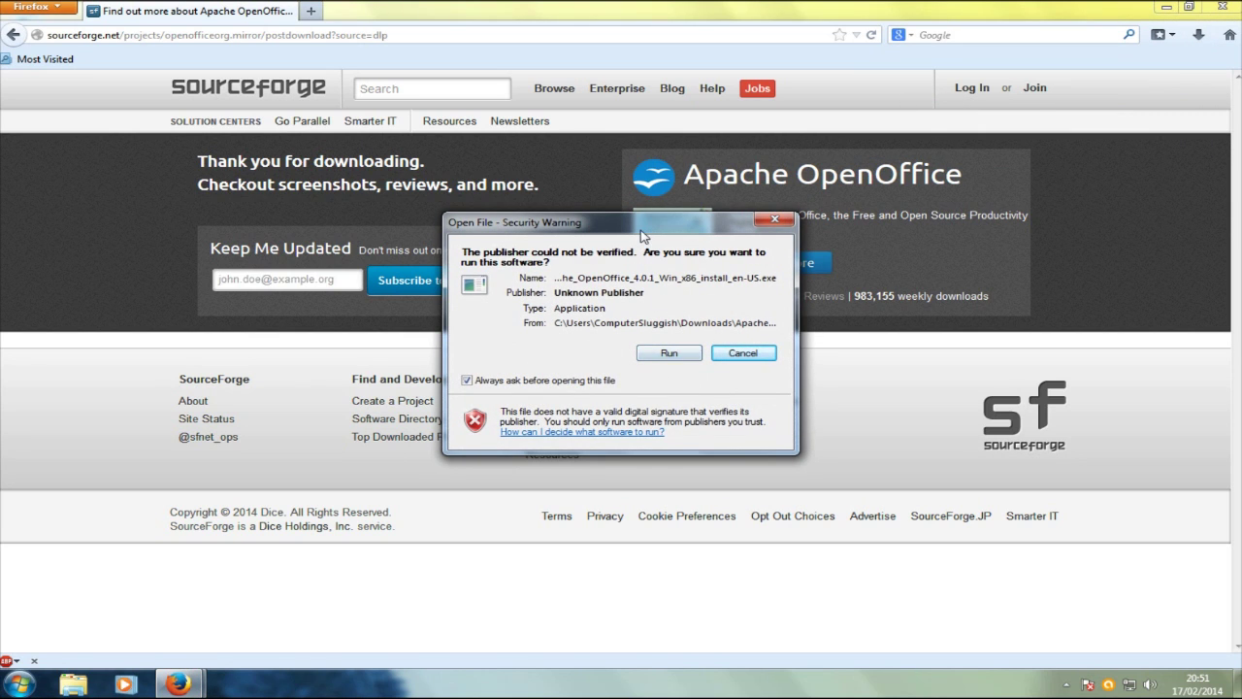
left_click_drag(641, 231, 663, 236)
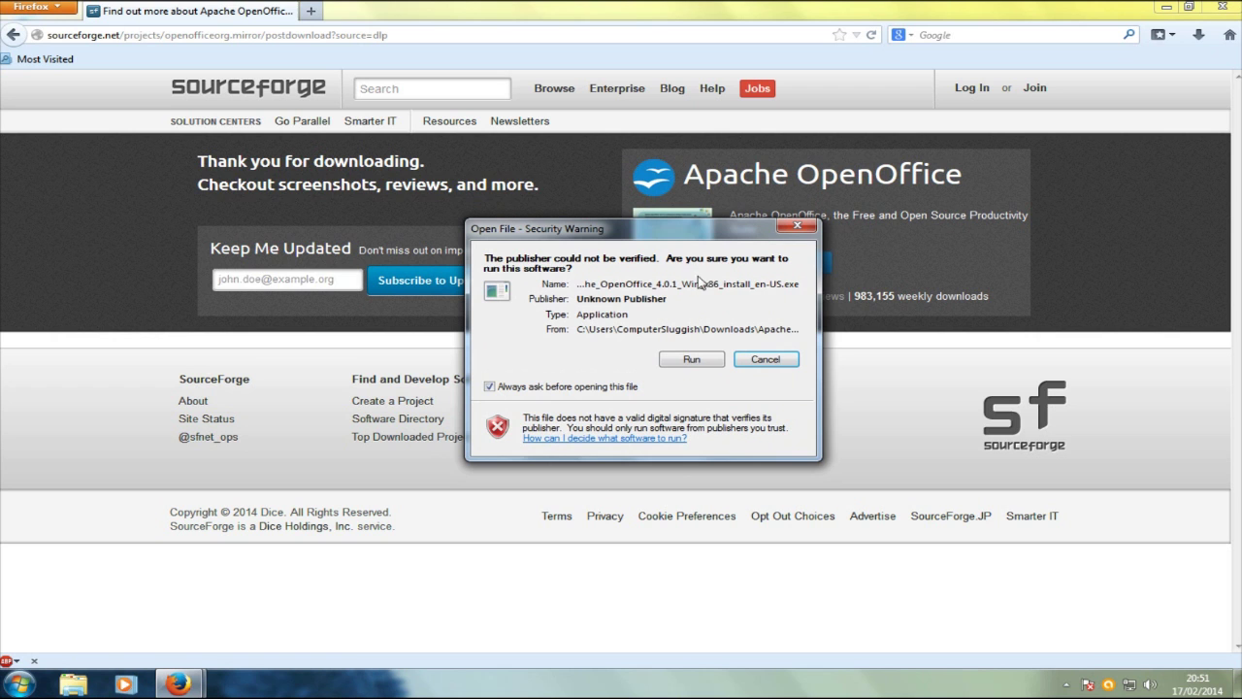
left_click(691, 360)
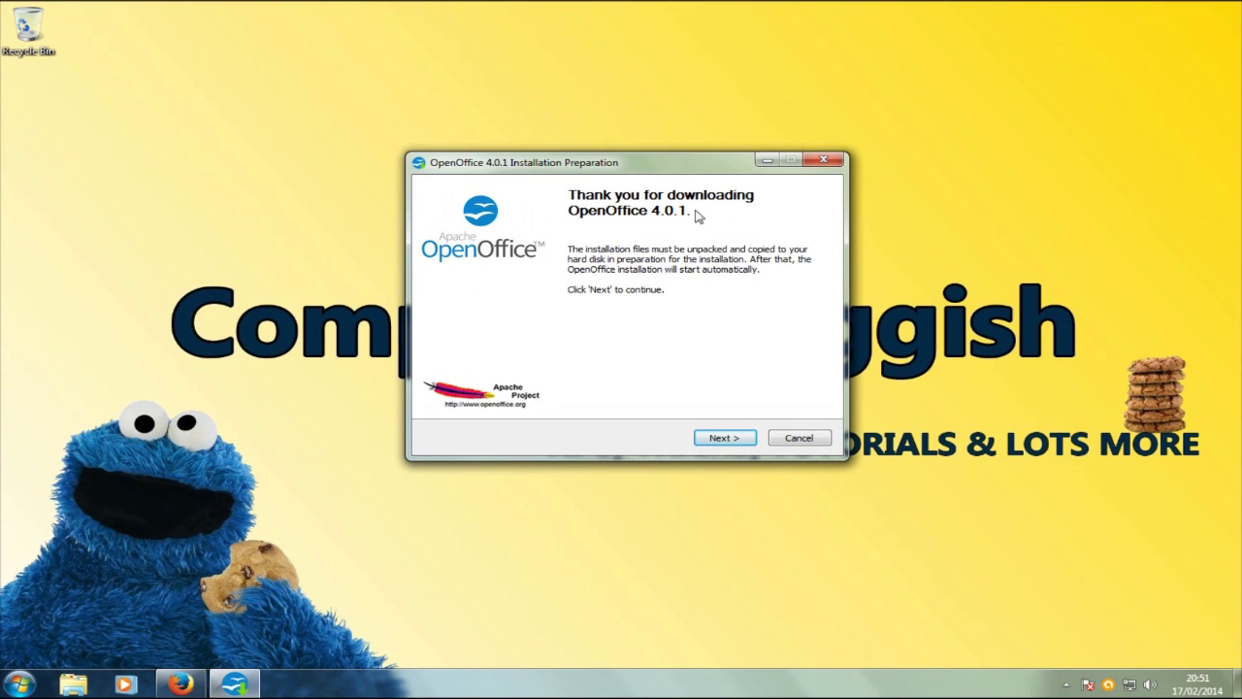
Step: Unpack the installation files into a new Desktop folder named 'open office setup'
left_click(723, 438)
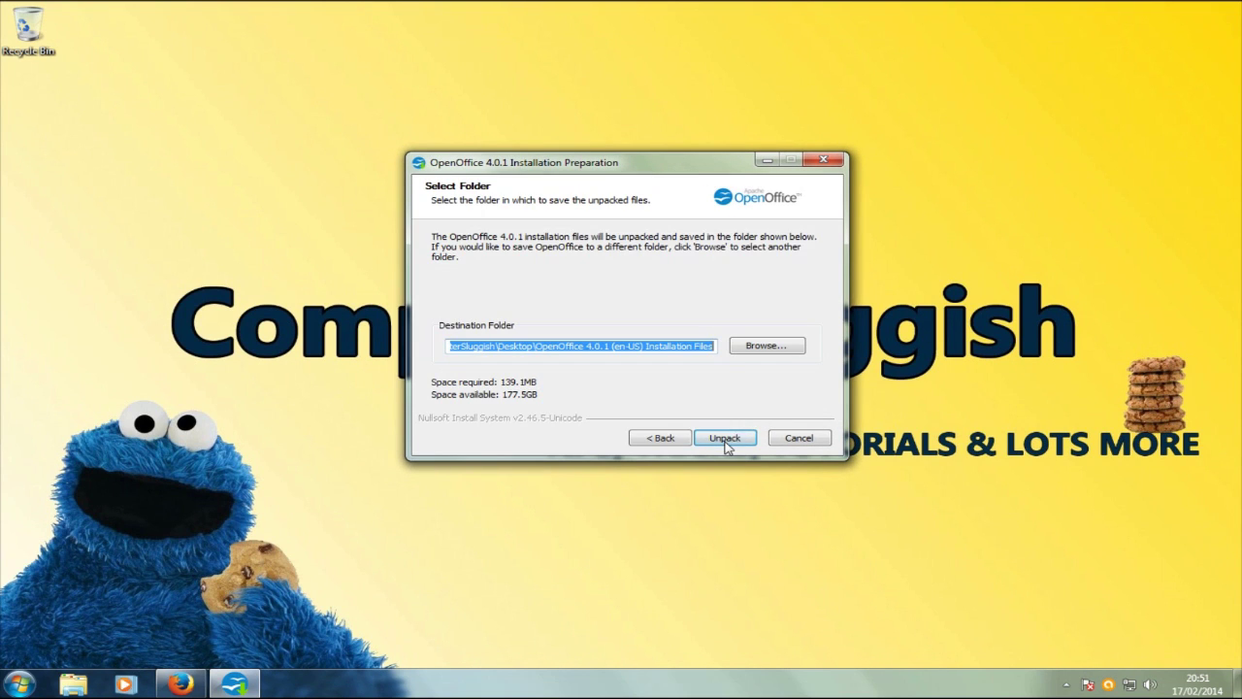
left_click(603, 348)
left_click_drag(579, 346, 725, 333)
left_click(767, 346)
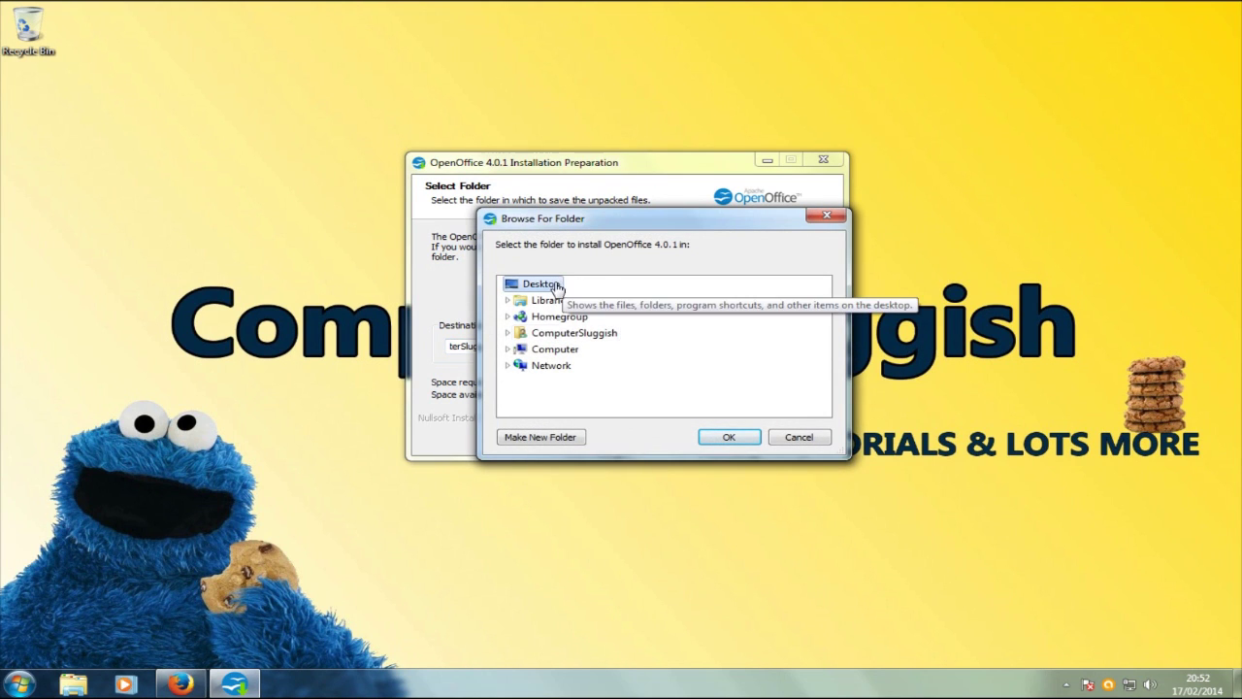
left_click(539, 436)
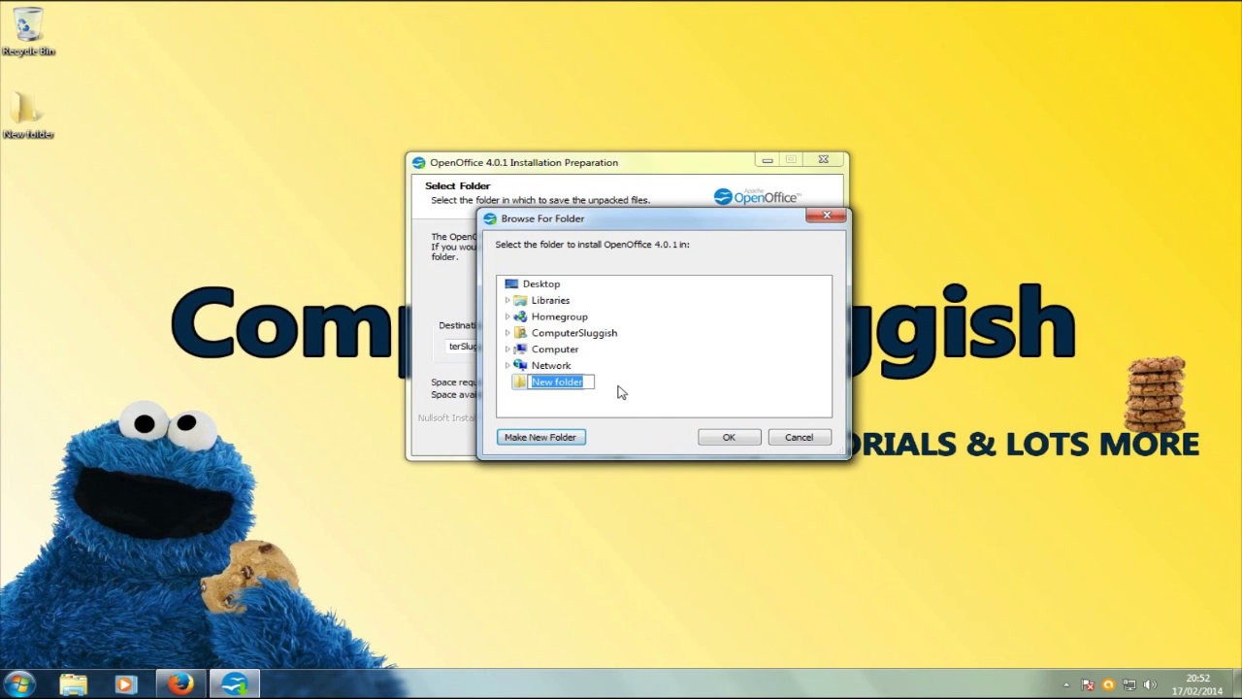
type("op")
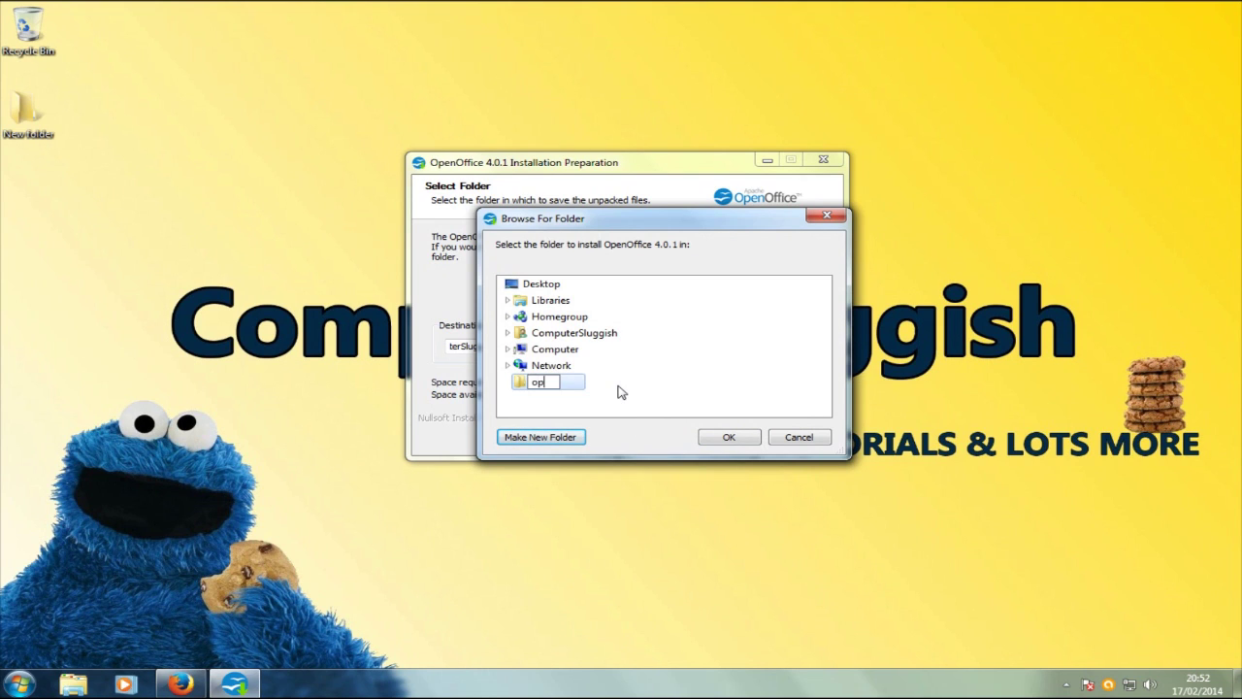
type("en office setup")
left_click(728, 436)
left_click(735, 445)
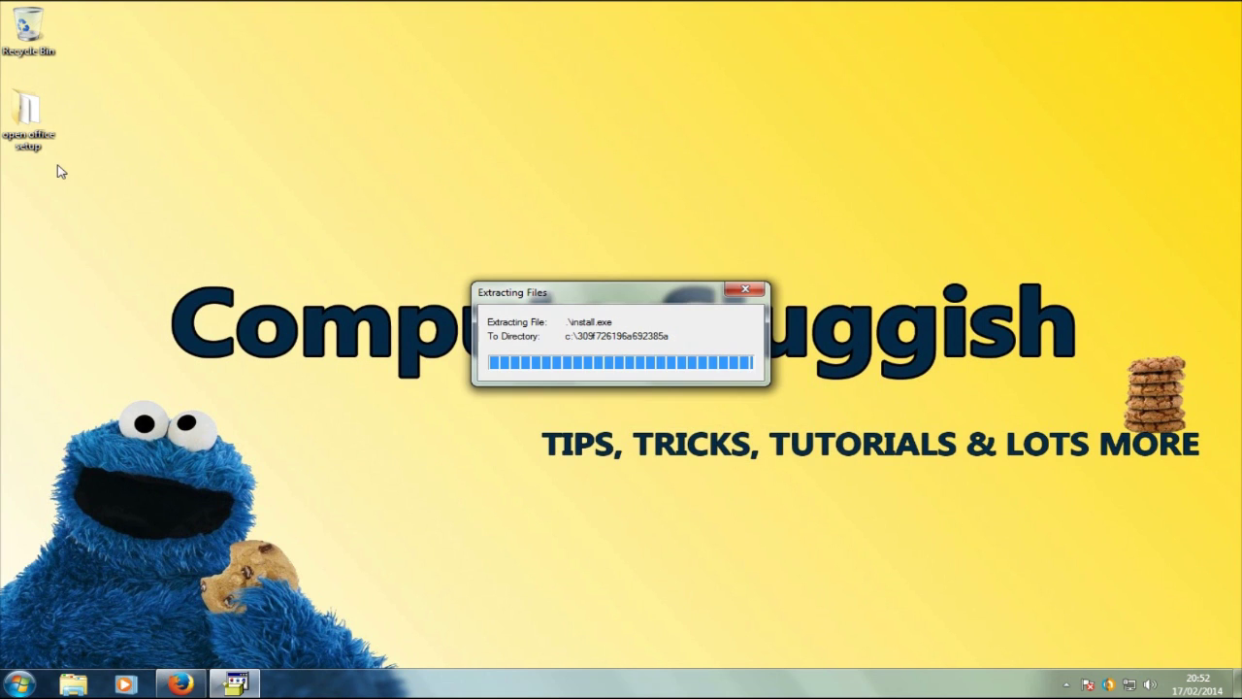
Step: Review the 7 unpacked files in the 'open office setup' folder, then close the folder window
double_click(29, 121)
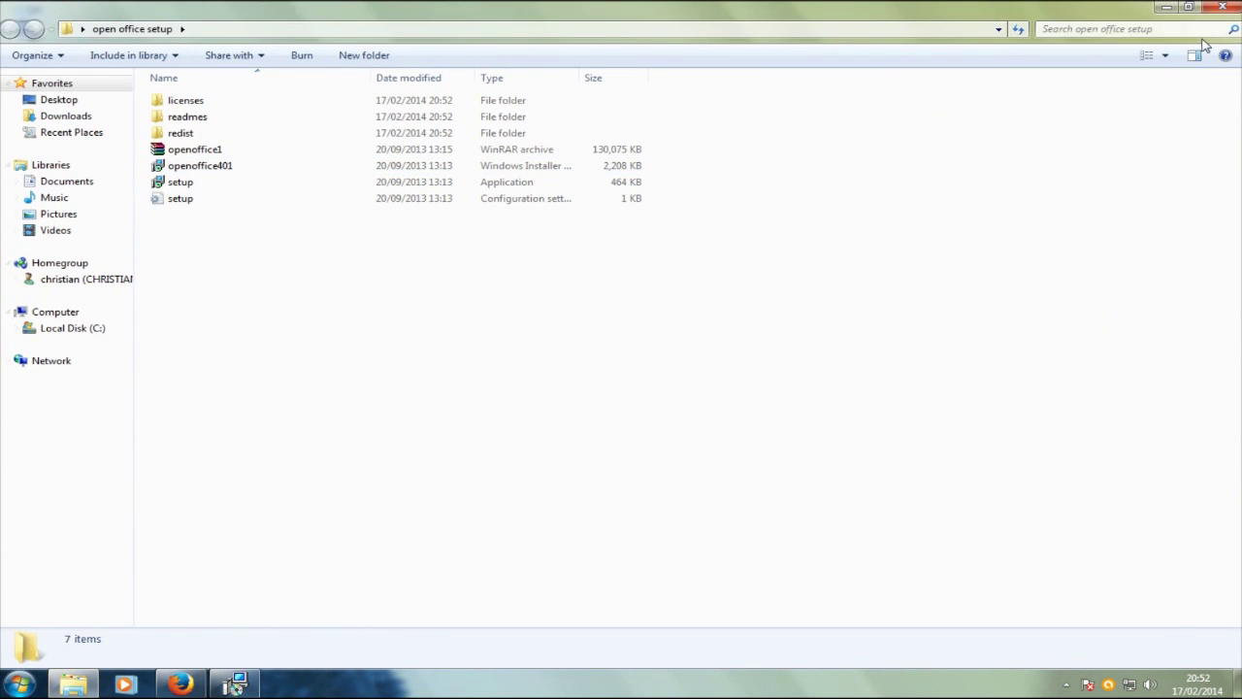
left_click(1187, 7)
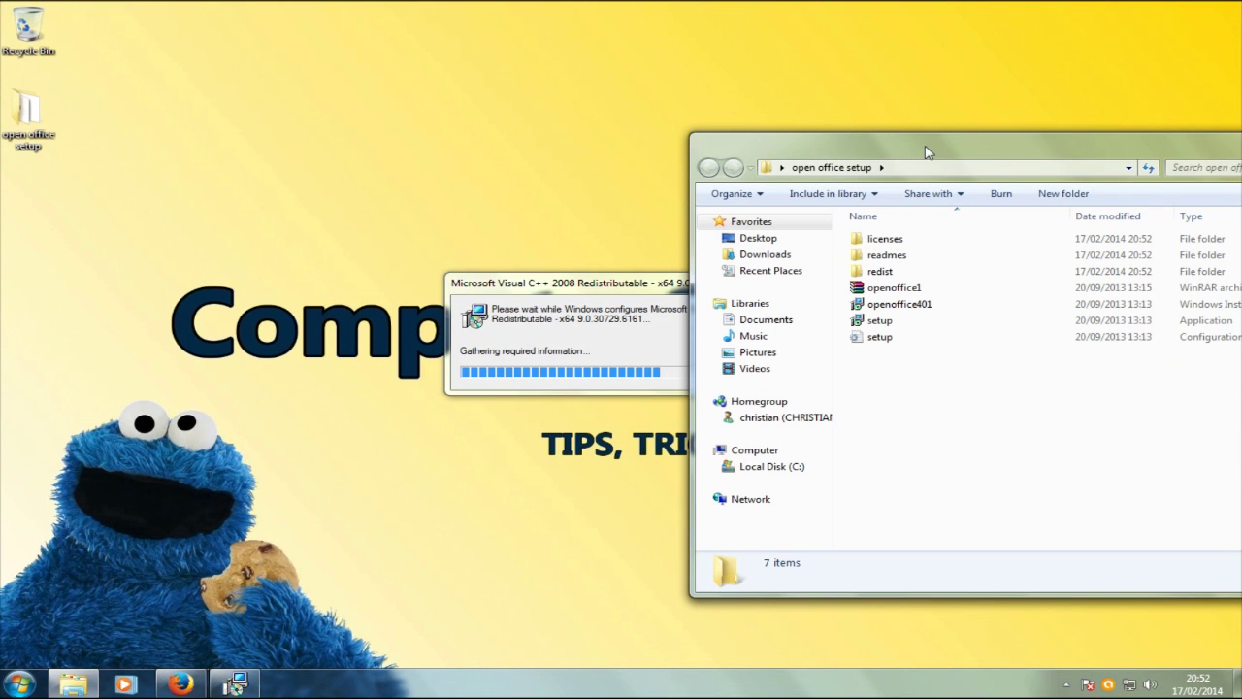
left_click_drag(926, 149, 921, 55)
left_click(614, 289)
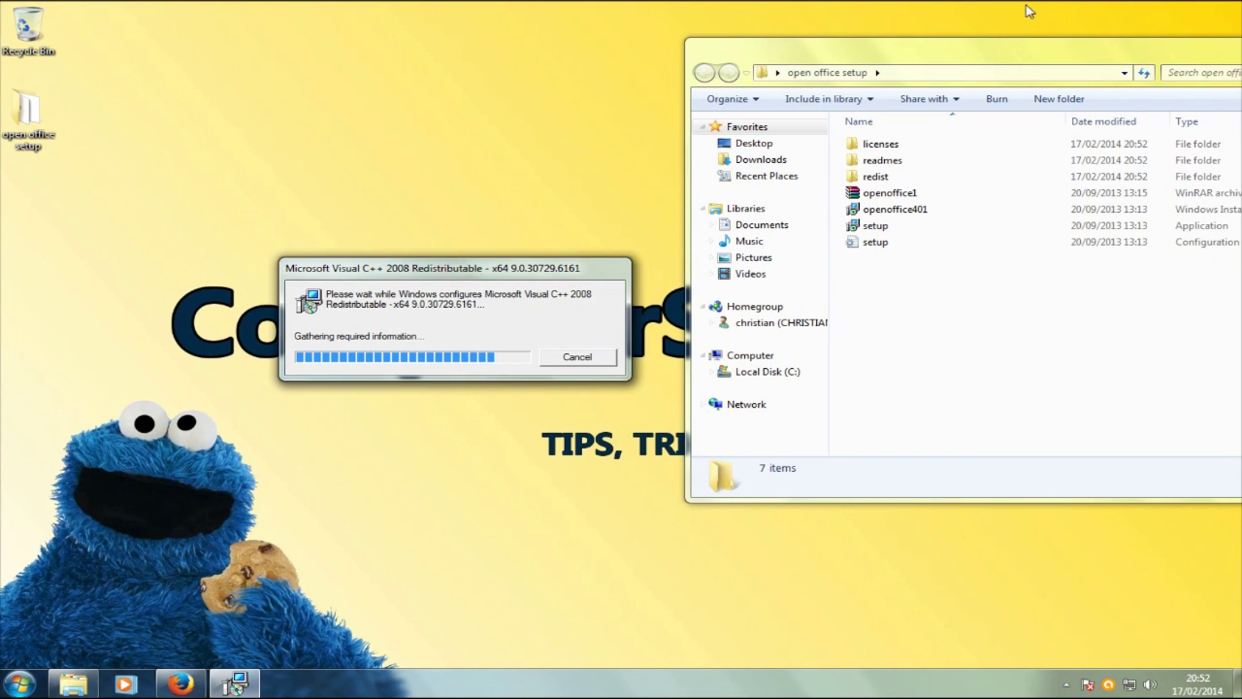
left_click_drag(1061, 61, 831, 34)
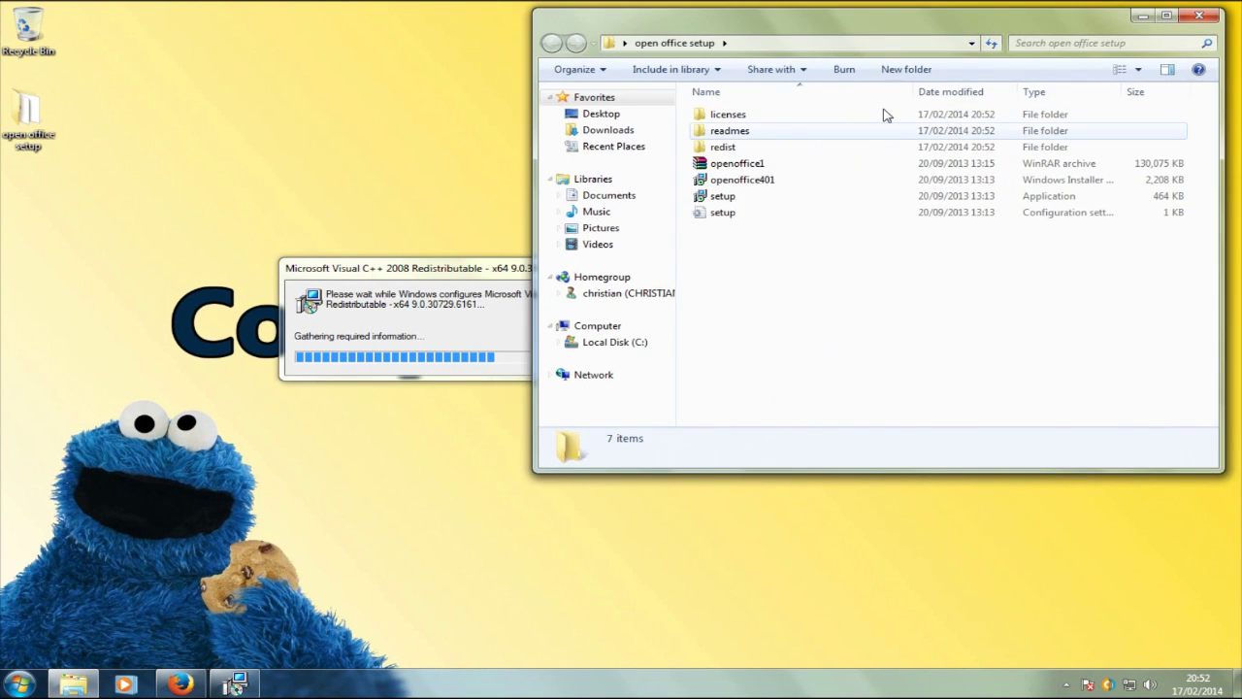
key("alt+F4")
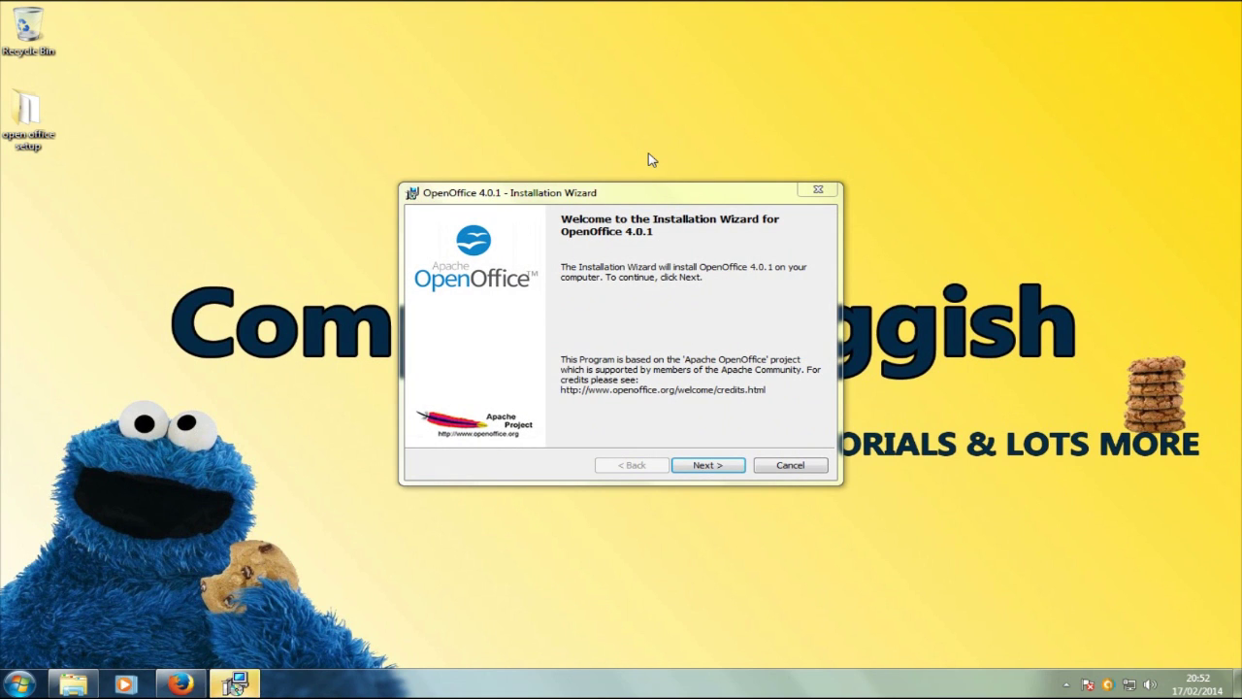
Step: Keep 'Anyone who uses this computer (all users)' selected and continue to Setup Type
left_click(708, 468)
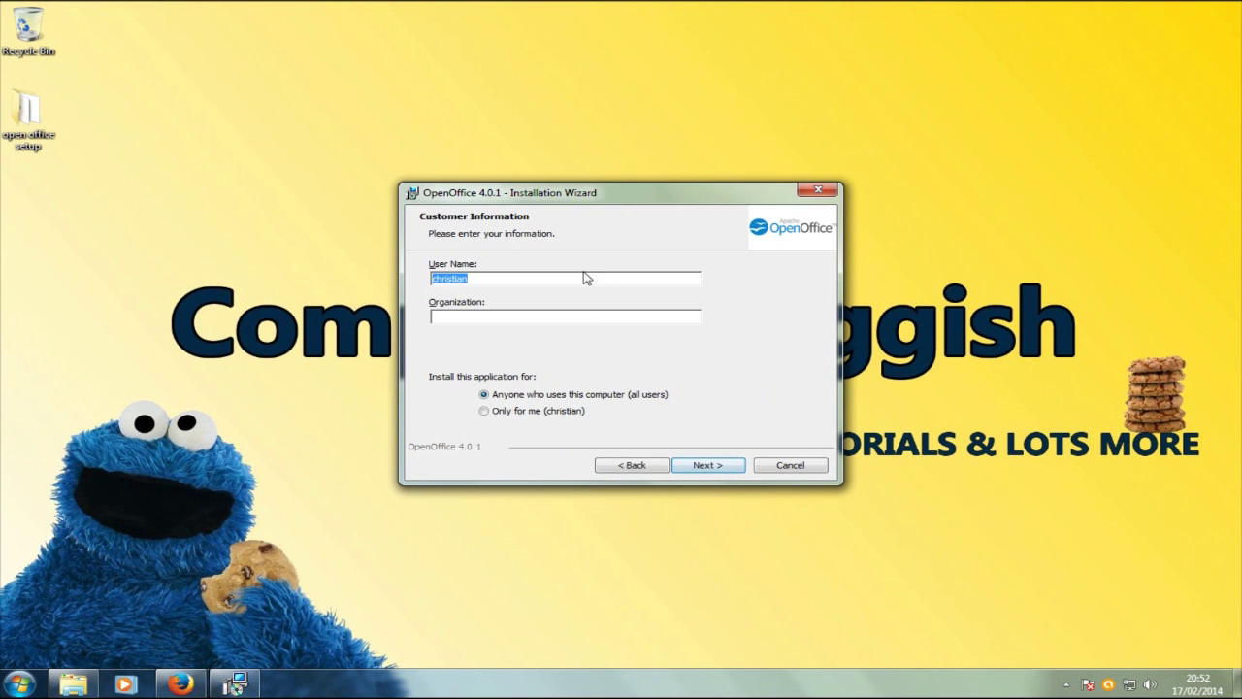
left_click(563, 396)
left_click(562, 413)
left_click(592, 395)
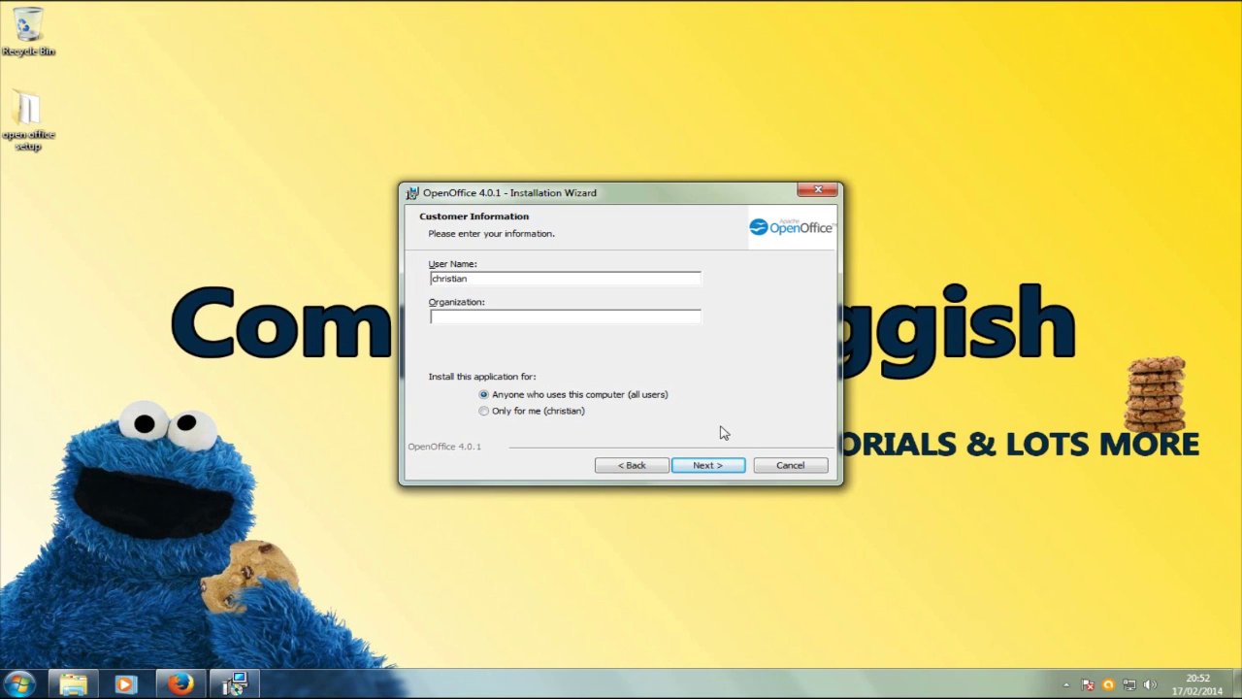
left_click(723, 466)
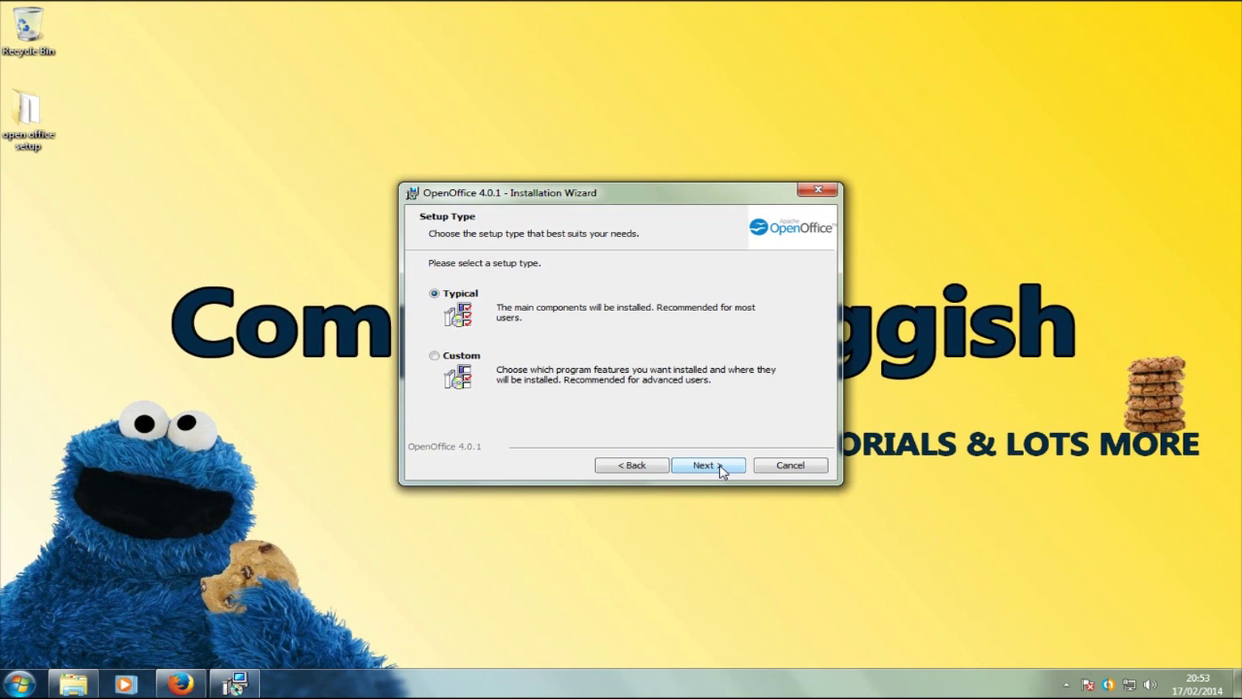
Step: Choose the Custom setup type and accept the default features, including Optional Components
left_click(461, 358)
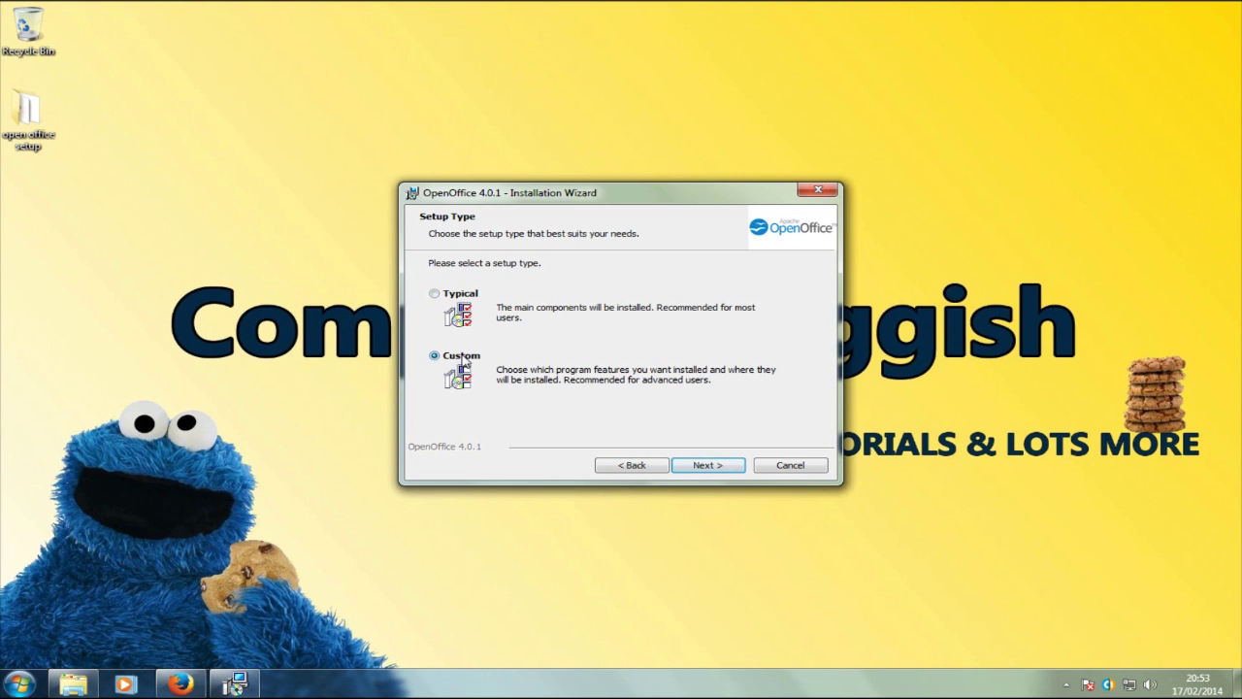
left_click(705, 466)
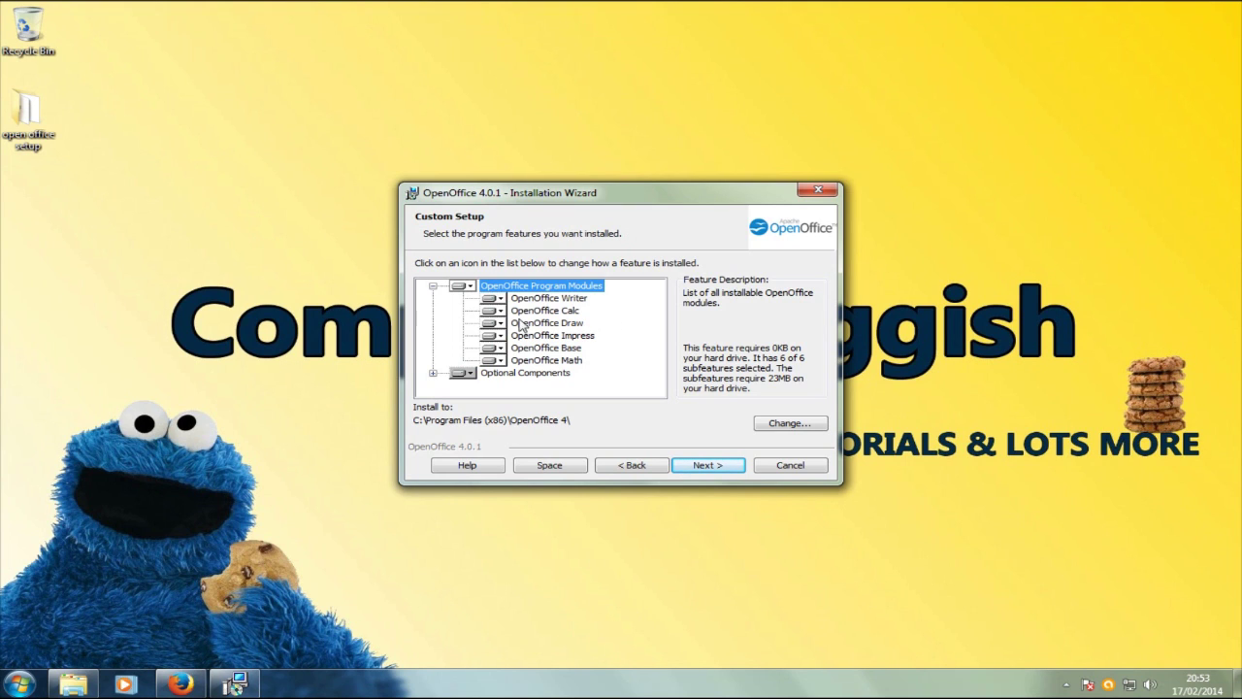
left_click(433, 373)
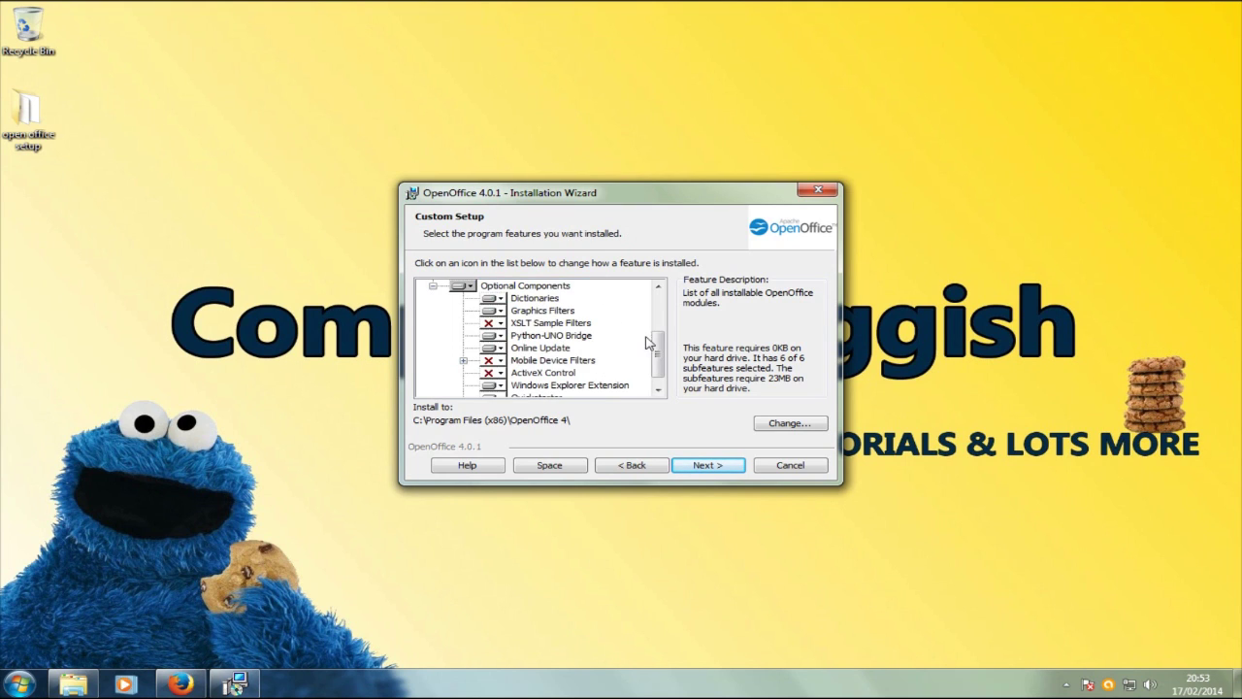
left_click_drag(658, 343, 654, 354)
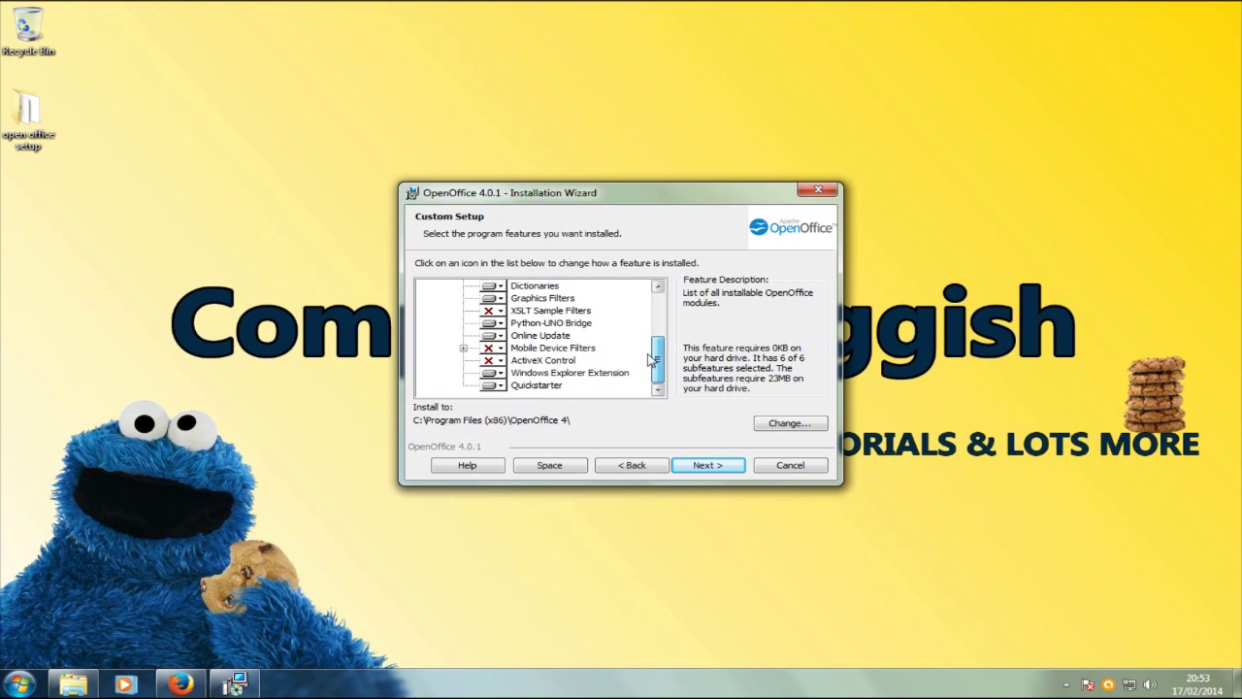
left_click(708, 464)
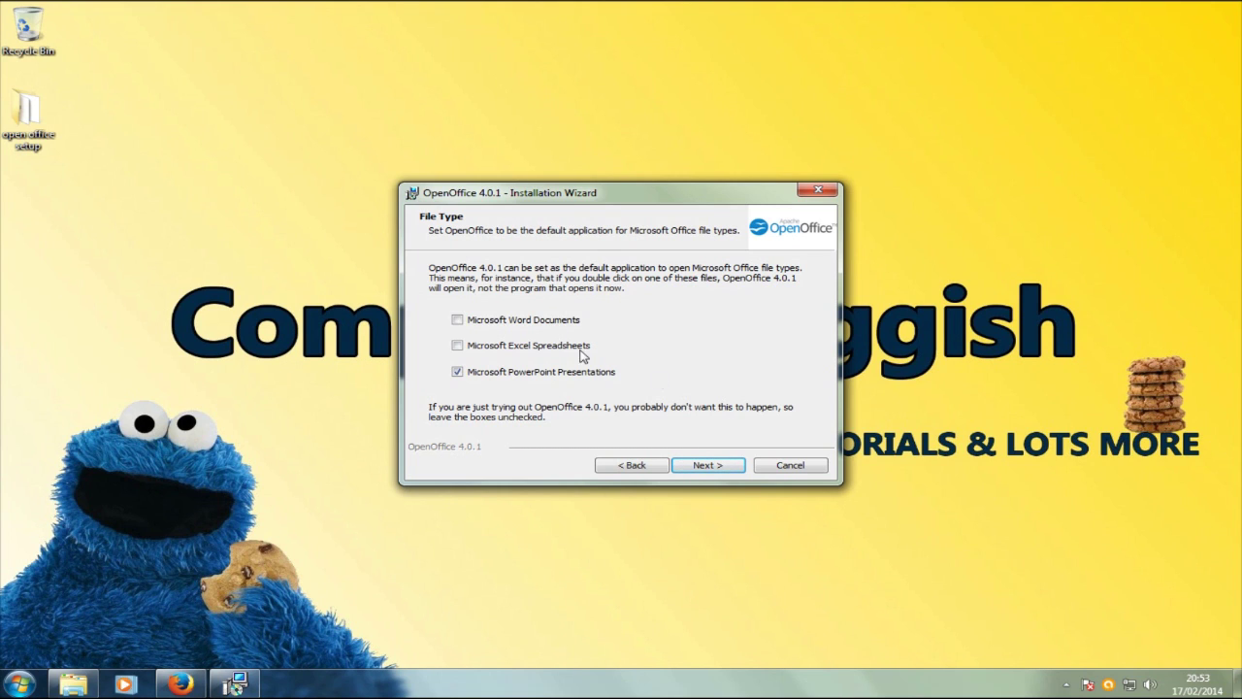
Step: Make OpenOffice the default for Word, Excel and PowerPoint file types
left_click(564, 348)
left_click(551, 325)
left_click(712, 464)
Step: Install OpenOffice 4.0.1 and wait while the files are copied
left_click(713, 466)
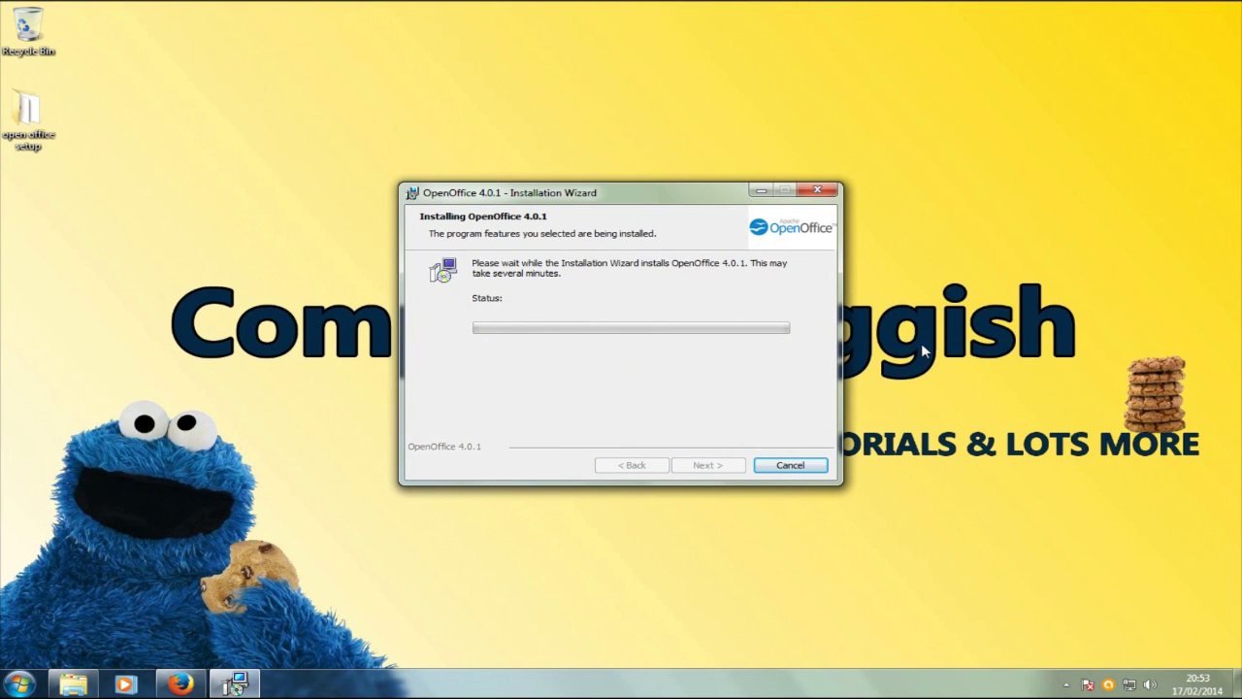
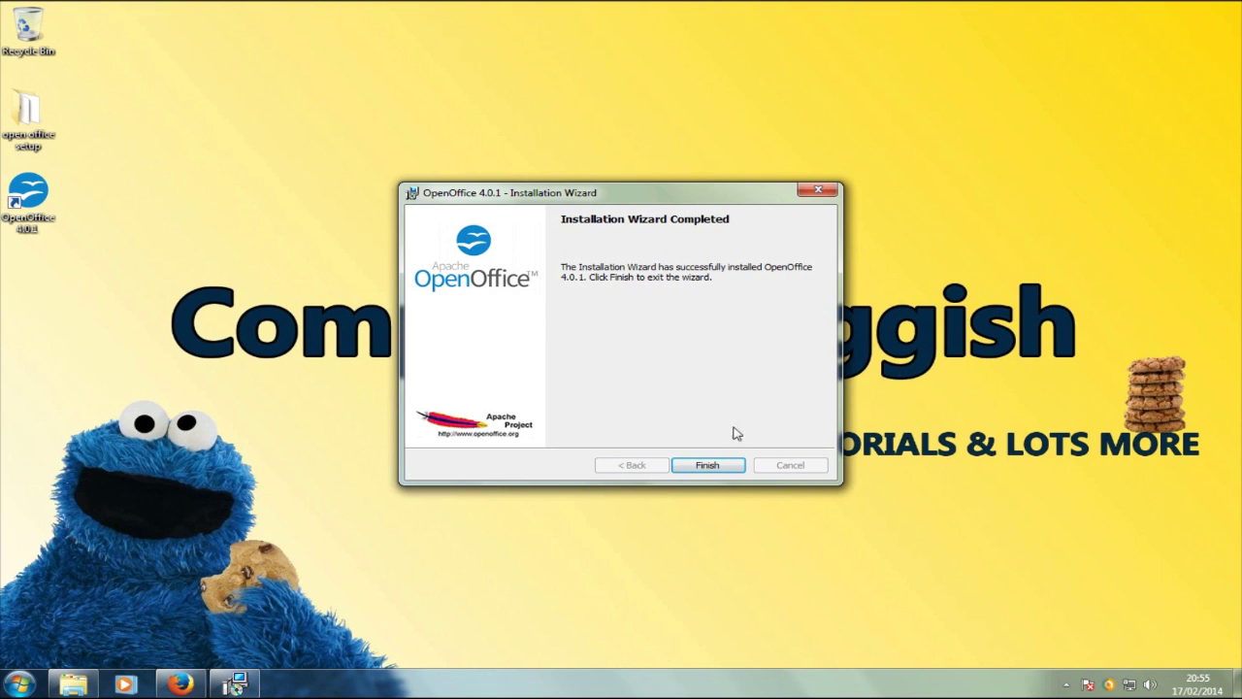
Step: Close the installer, launch OpenOffice 4.0.1, and complete first-run registration with initials CS
left_click(721, 473)
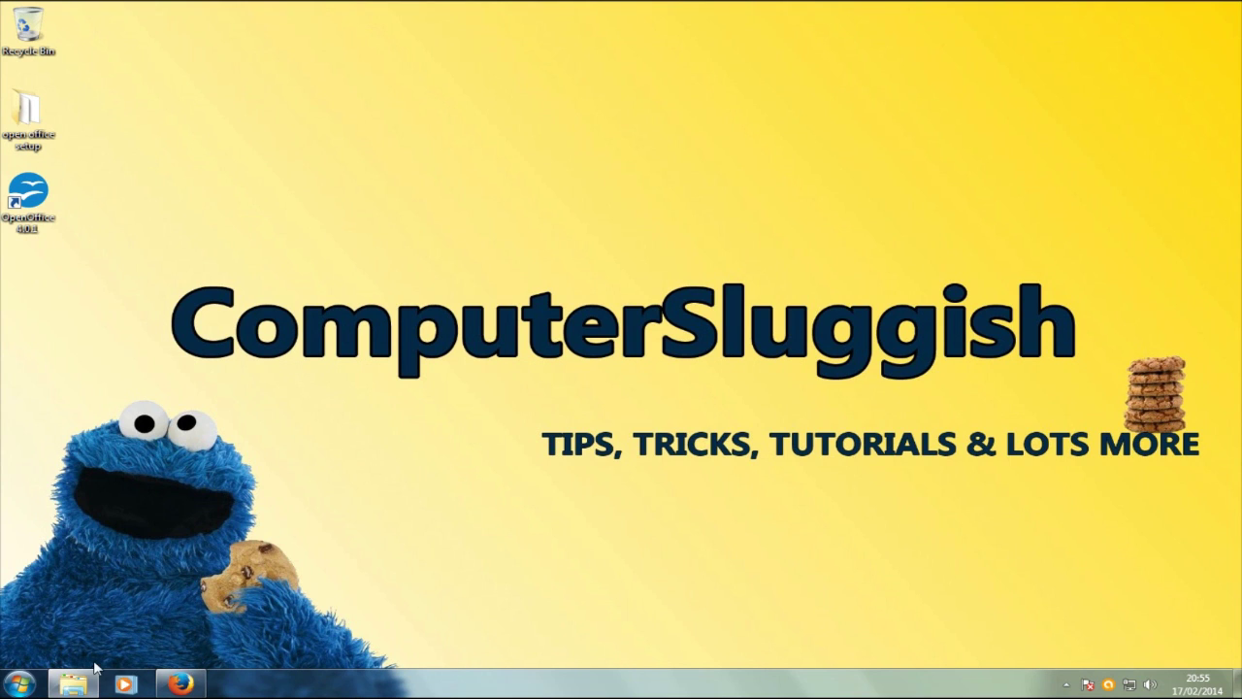
double_click(29, 219)
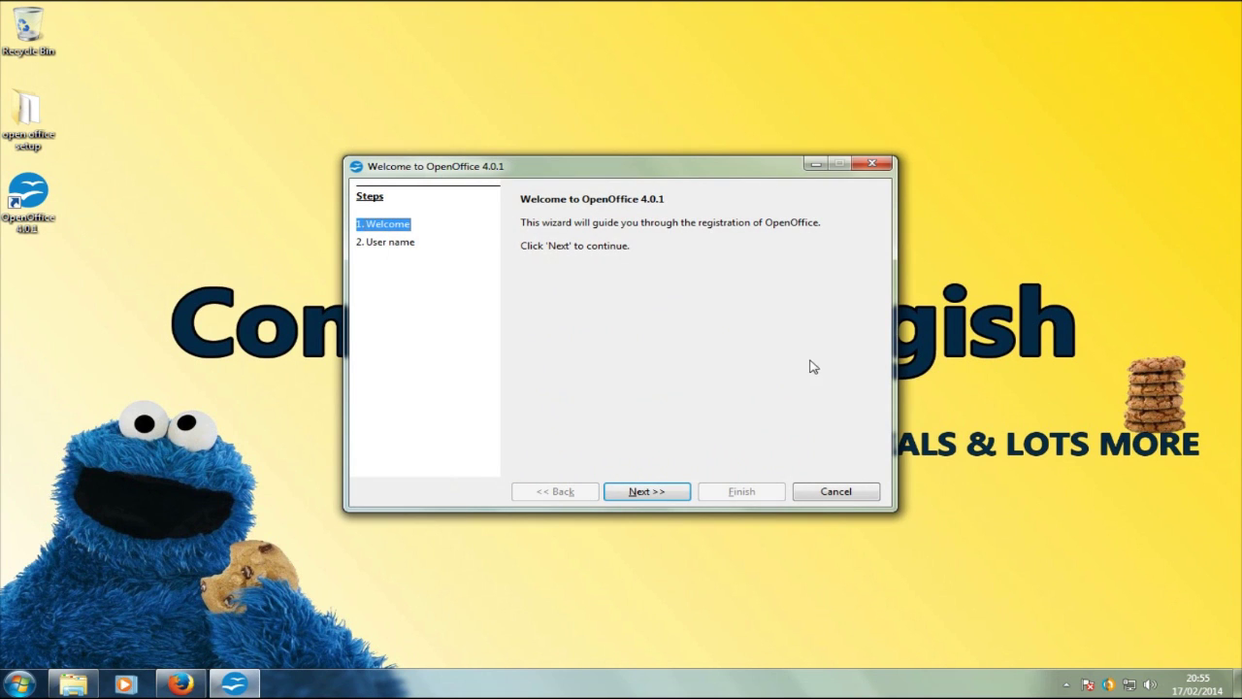
left_click(665, 496)
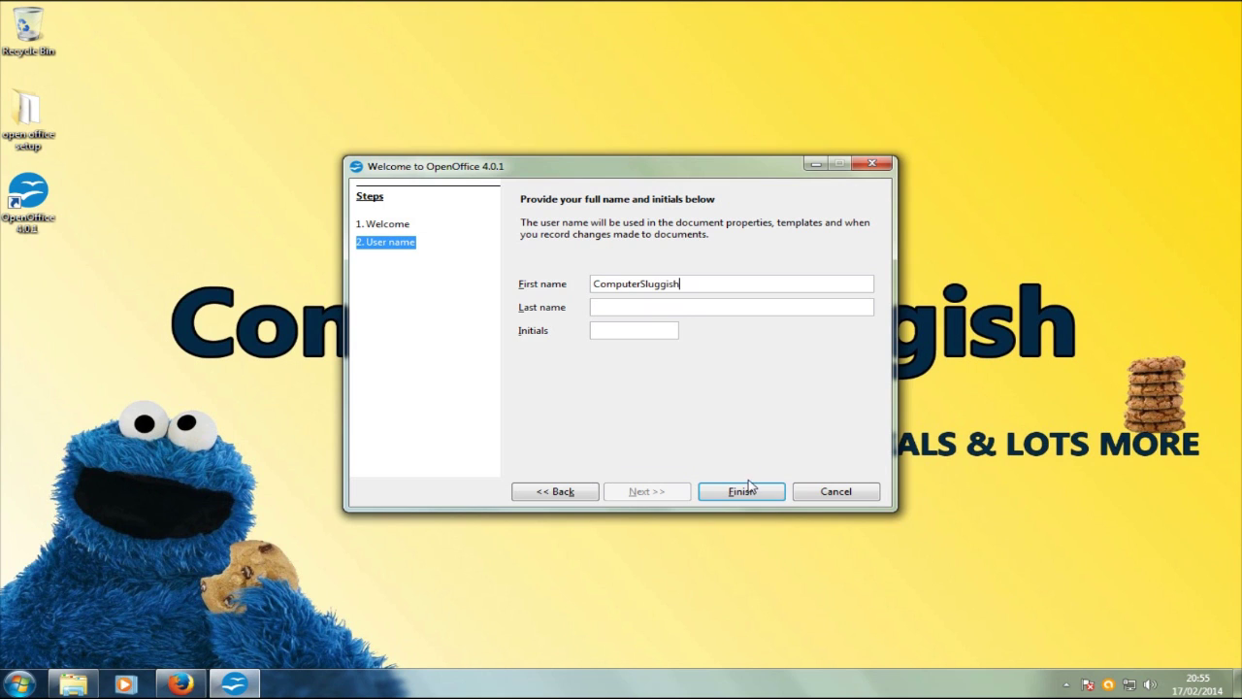
type("CS")
left_click(745, 493)
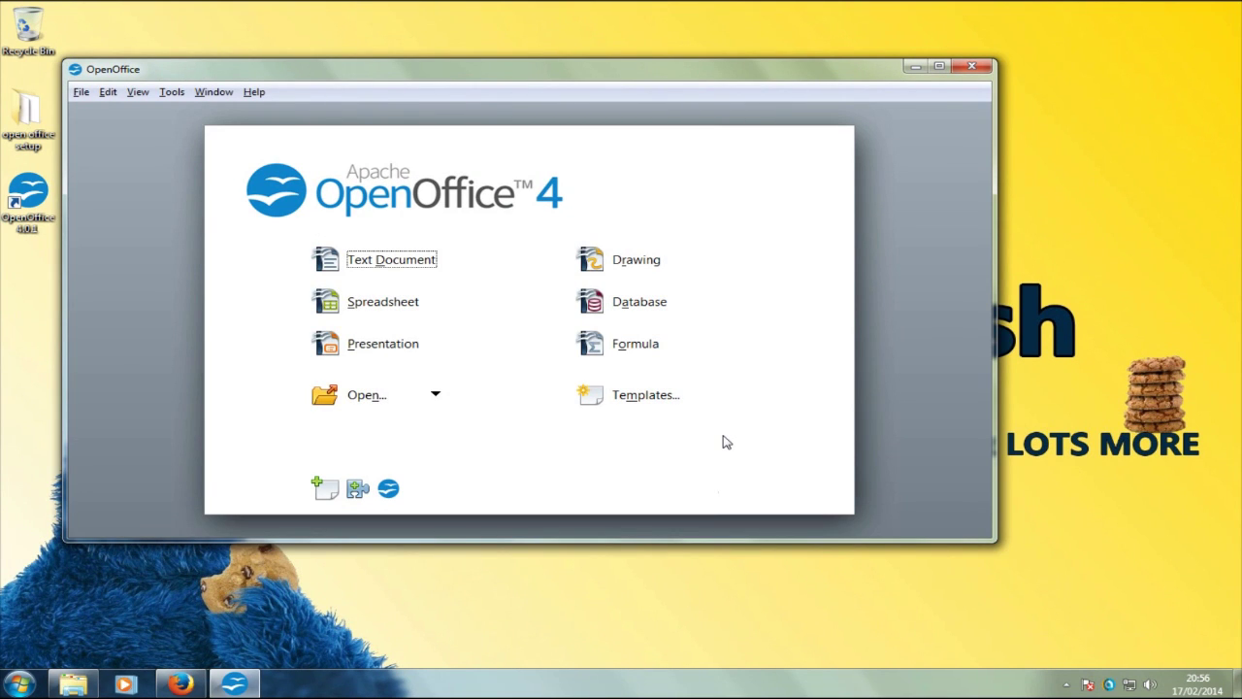
Step: Maximize the Start Center and create a new blank text document, Untitled 1
left_click(939, 66)
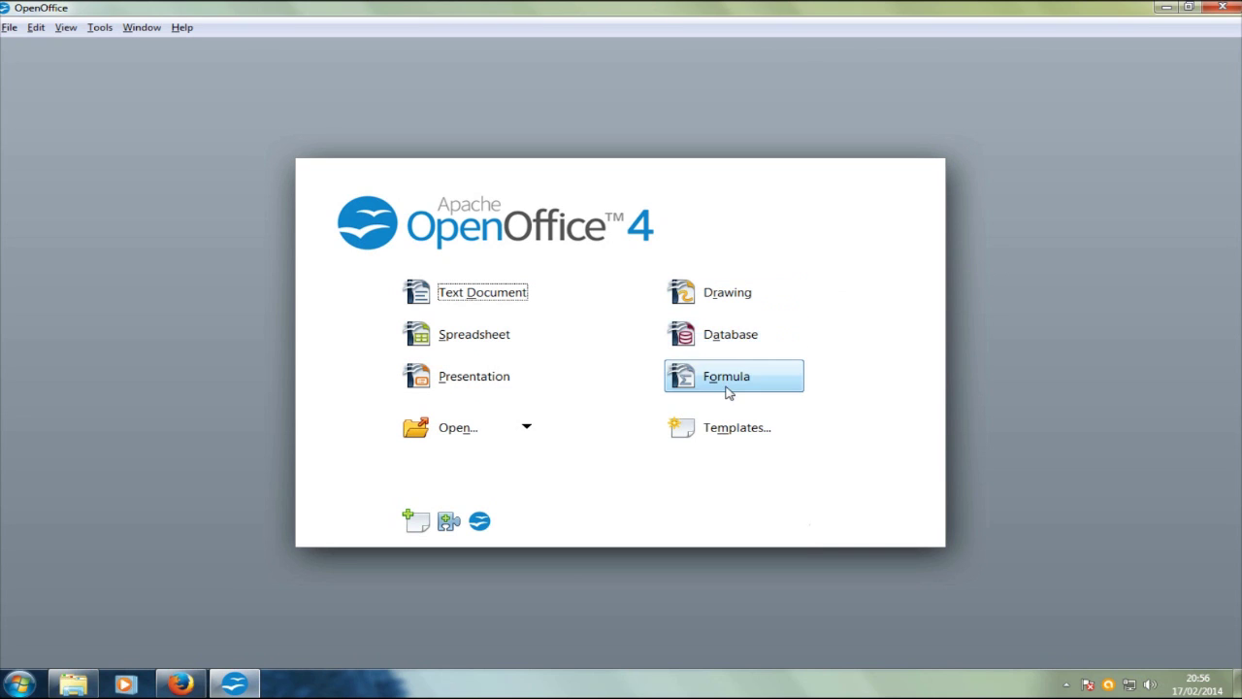
left_click(481, 293)
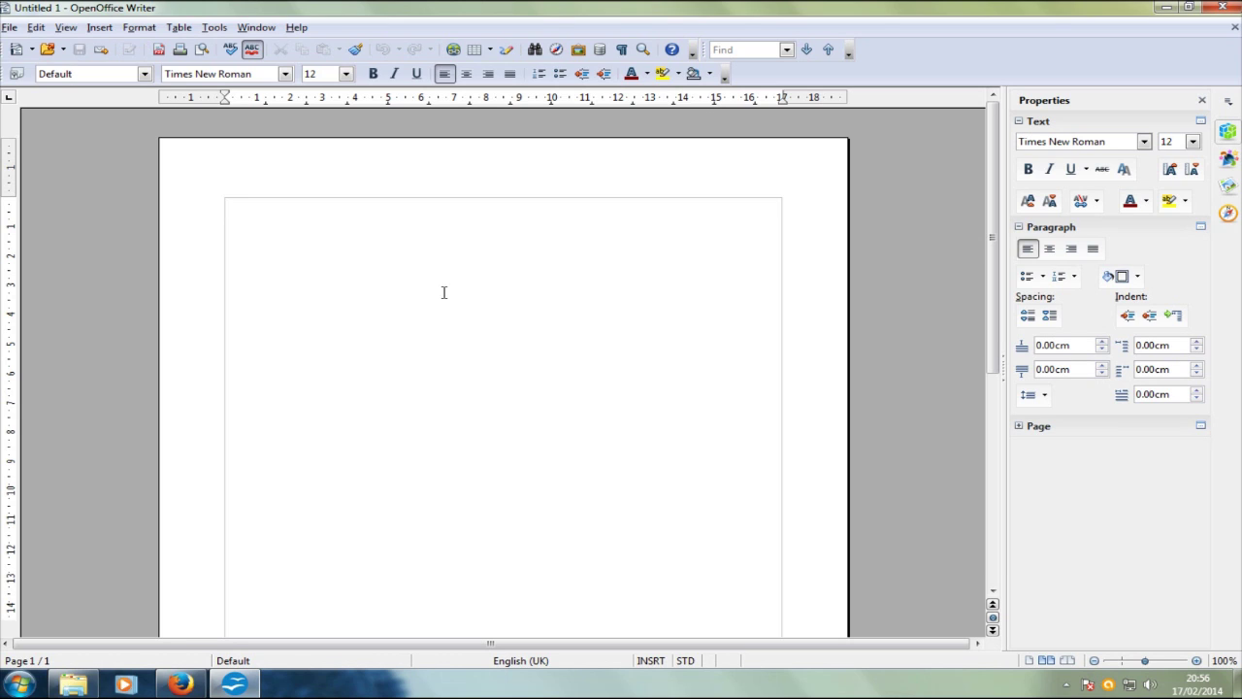
Step: Type the line of x's and make the ComputerSluggish heading bold at 80 pt
type("mputerSluggish")
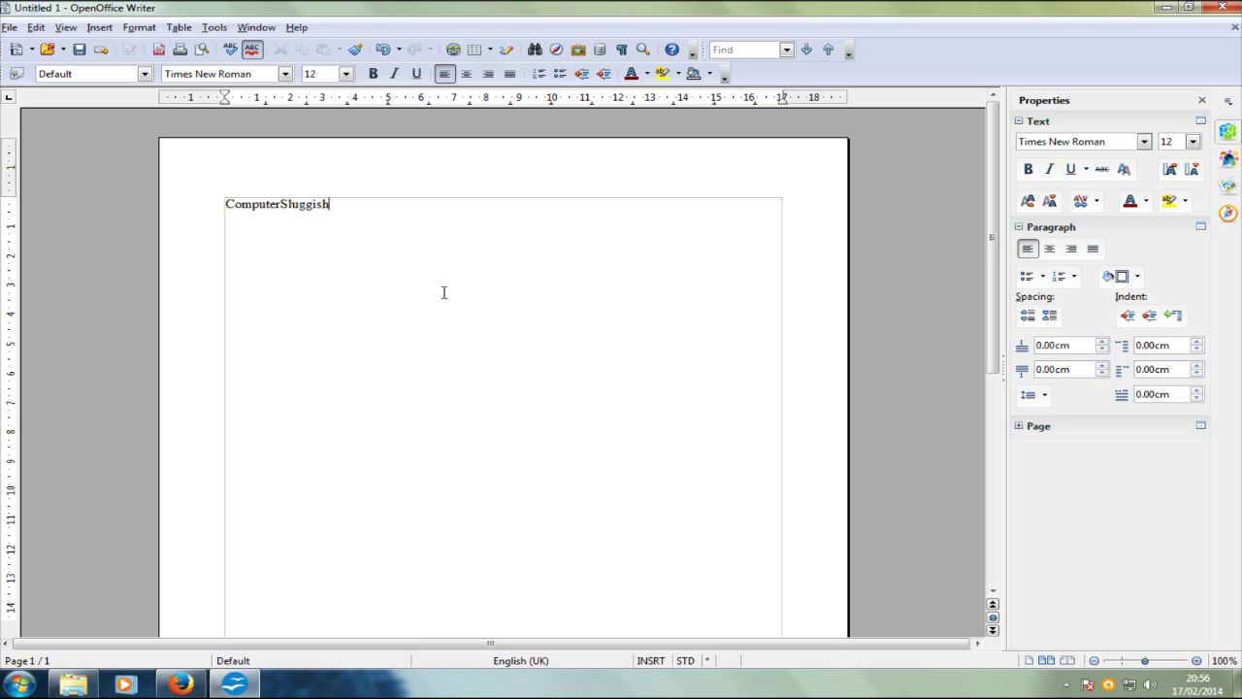
type("xxxxxxxxxxxxxxxx")
left_click_drag(336, 204, 55, 158)
left_click(373, 74)
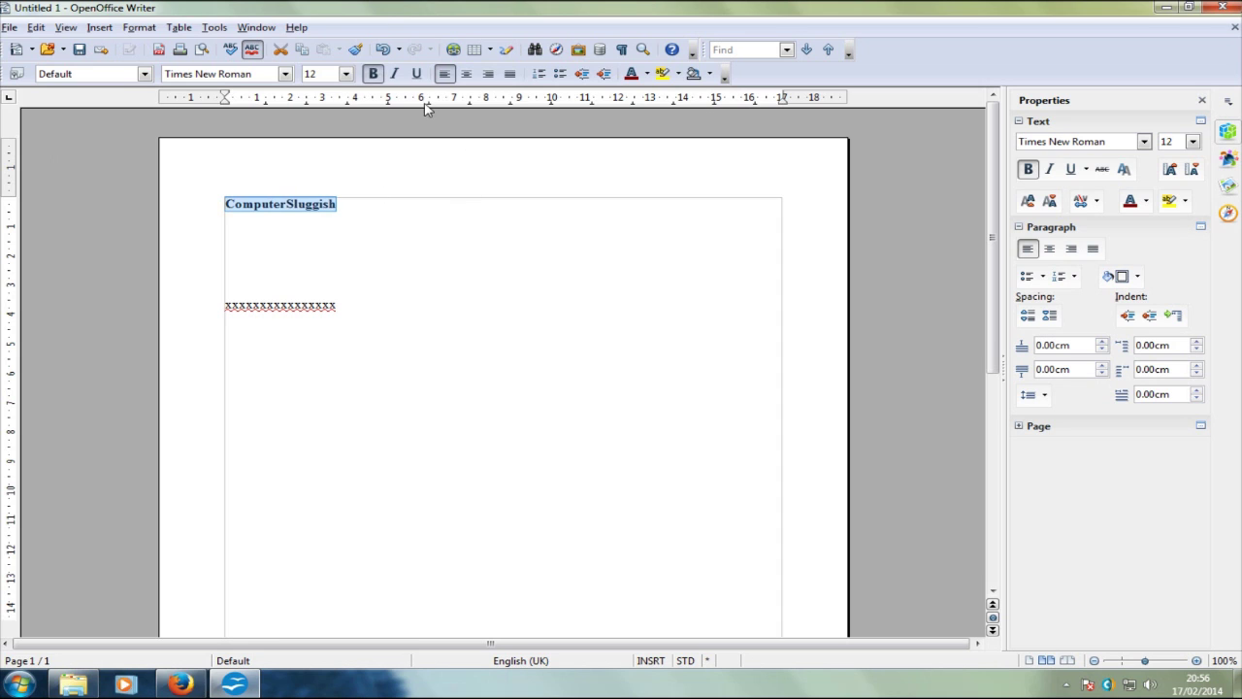
left_click(346, 73)
scroll(314, 207, "down", 5)
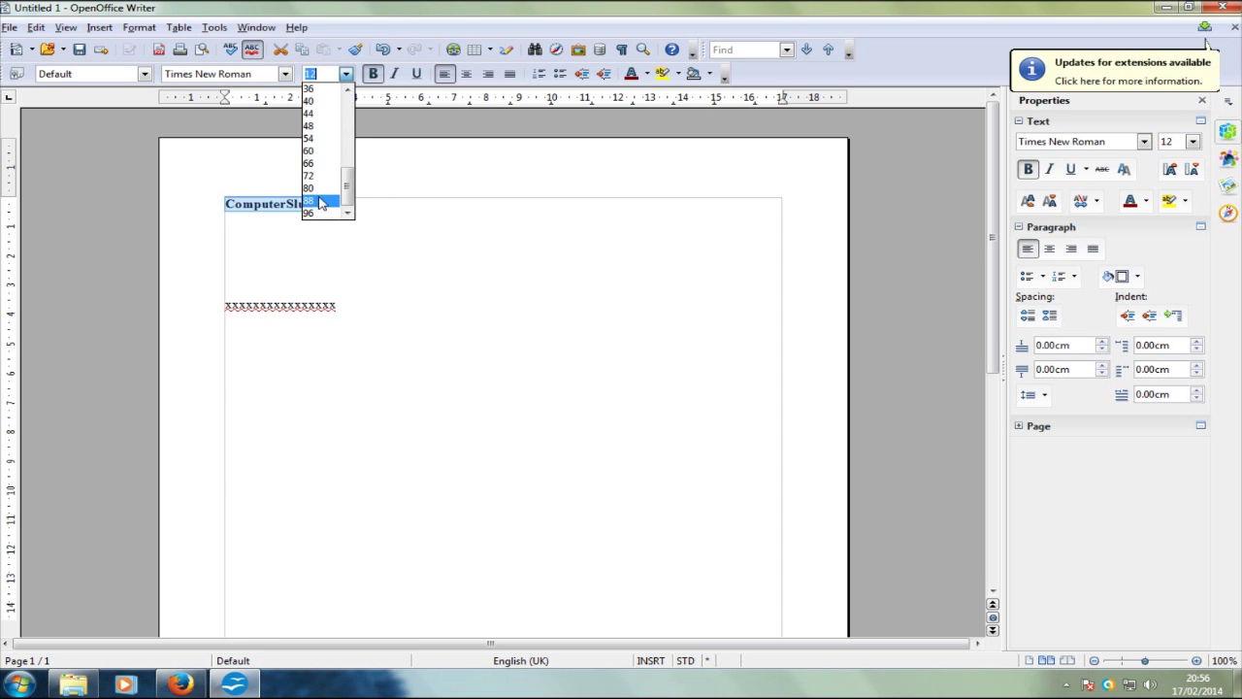
left_click(321, 204)
Step: Reduce the heading to 54 pt, then right-align and underline it
left_click(516, 299)
double_click(484, 357)
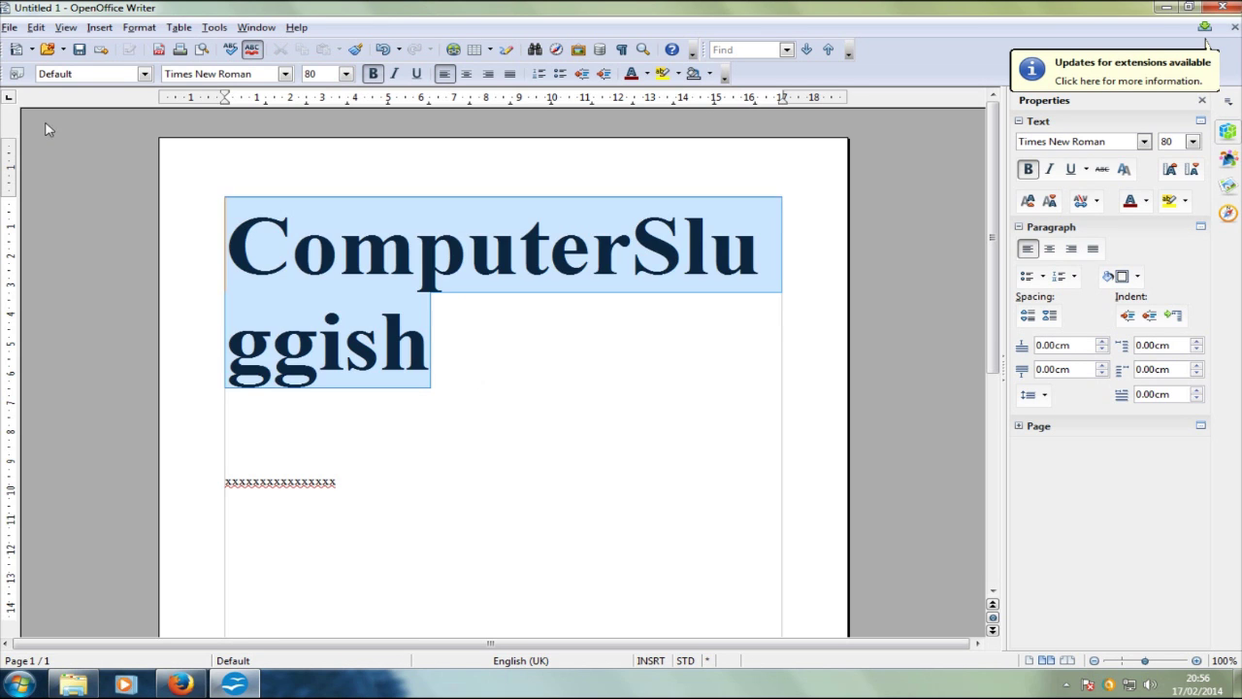
left_click(346, 74)
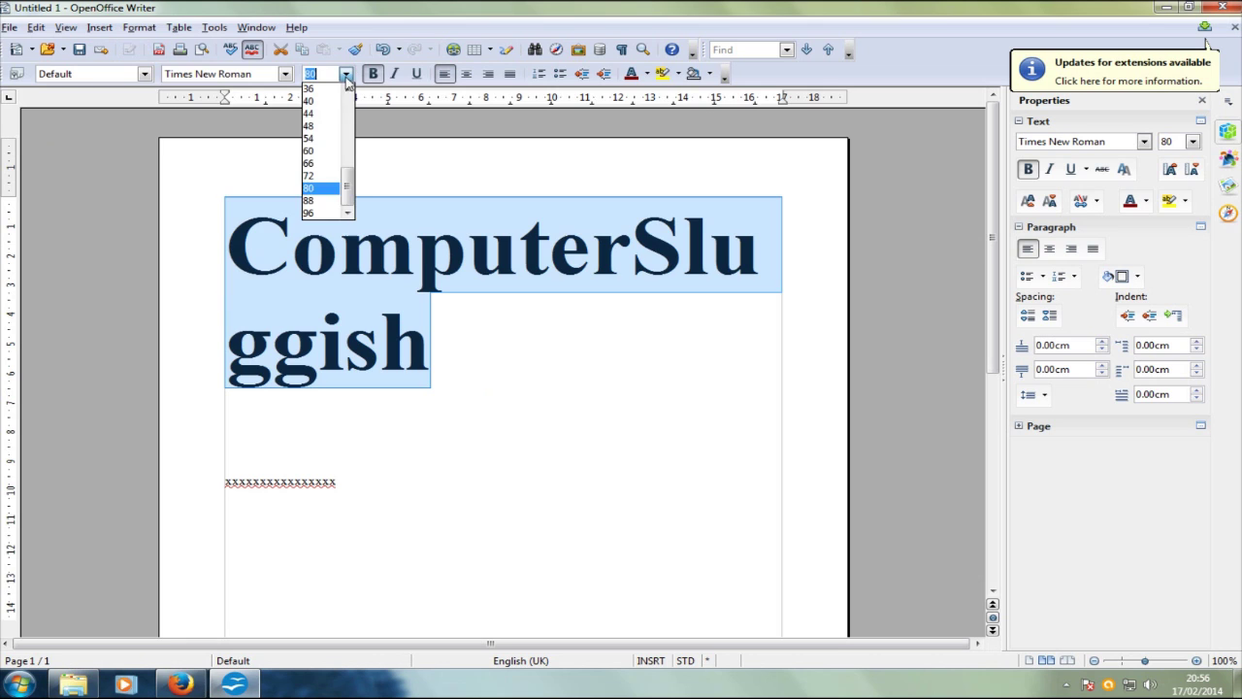
left_click(317, 147)
left_click(691, 233)
double_click(753, 234)
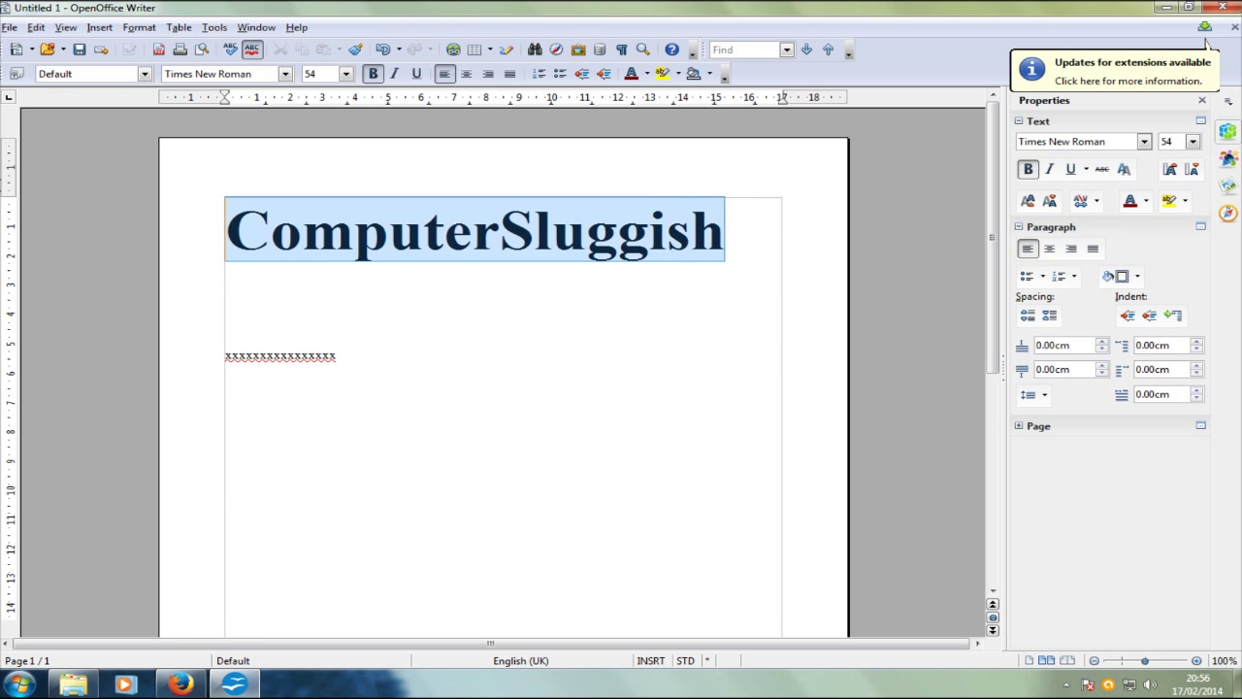
left_click(488, 73)
left_click(417, 74)
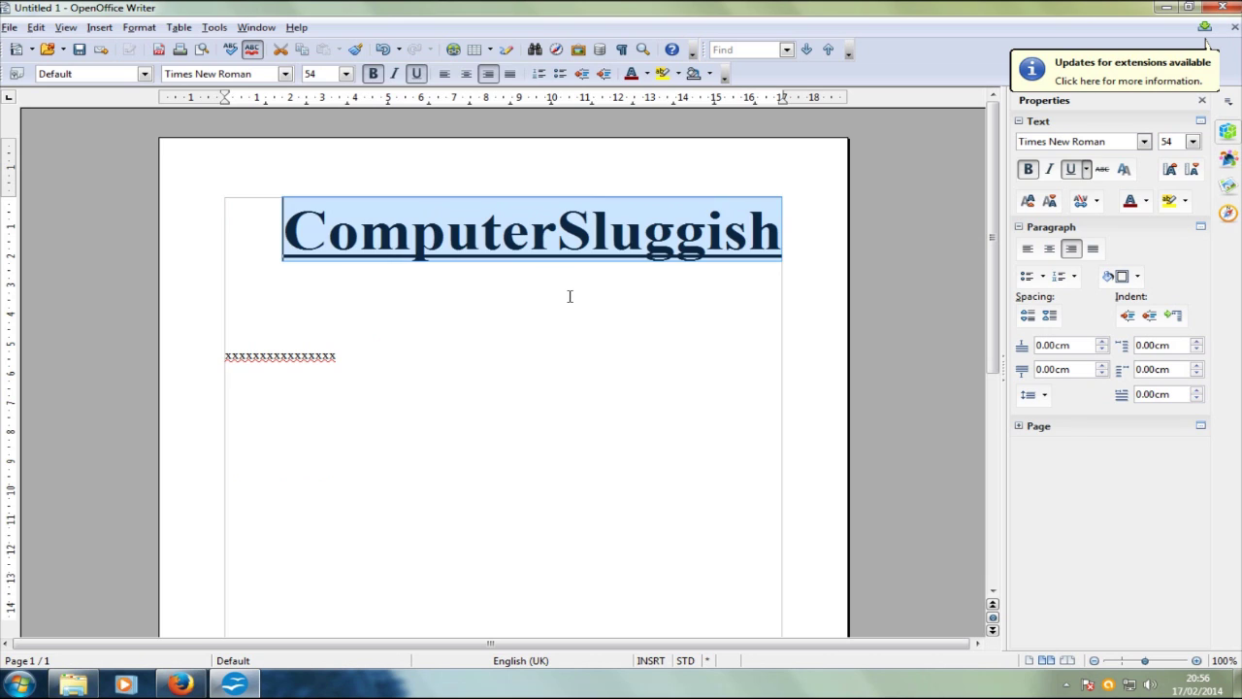
Step: Insert blank lines between the heading and the line of x's
left_click(569, 297)
key("Return")
key("Return")
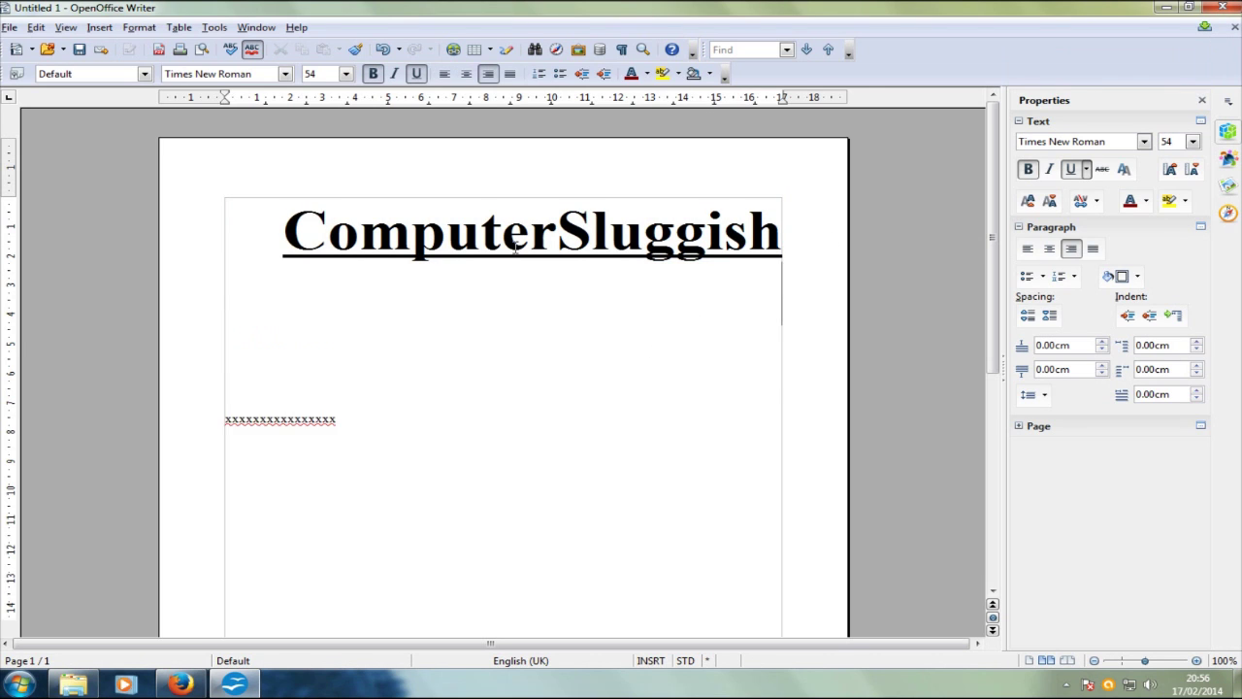
double_click(276, 229)
left_click(723, 233)
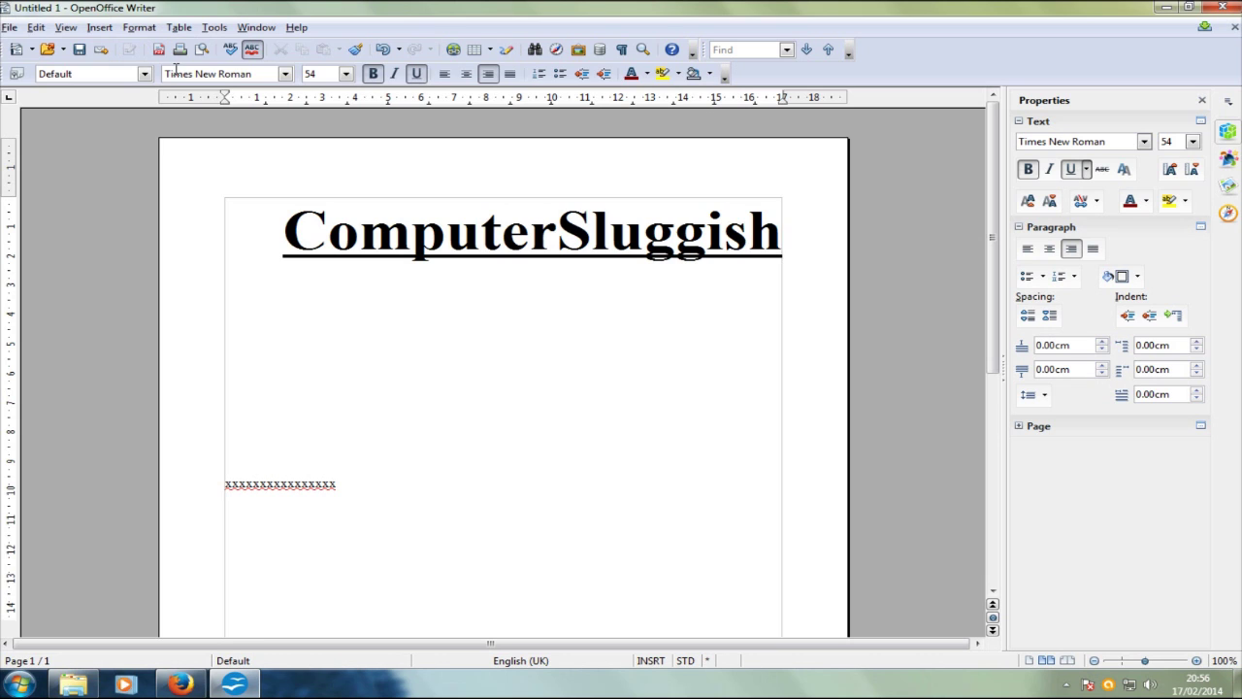
left_click(10, 28)
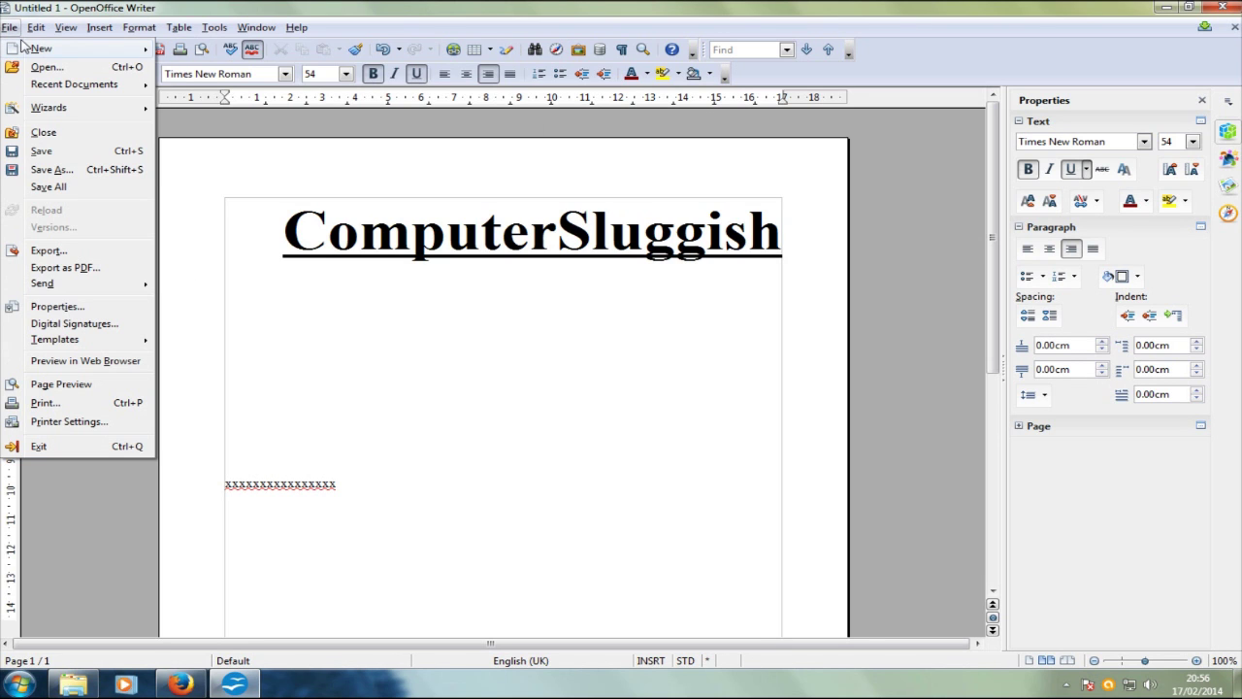
Step: Create a new spreadsheet, Untitled 2, from File > New
mouse_move(26, 47)
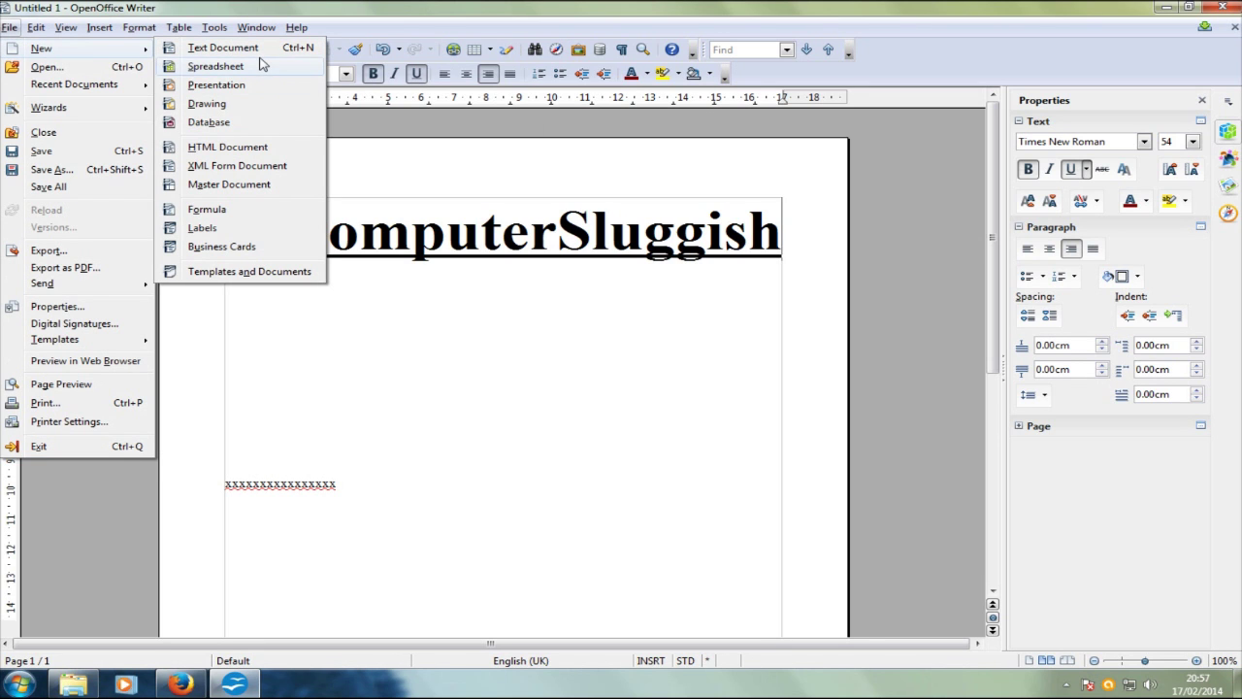
left_click(260, 65)
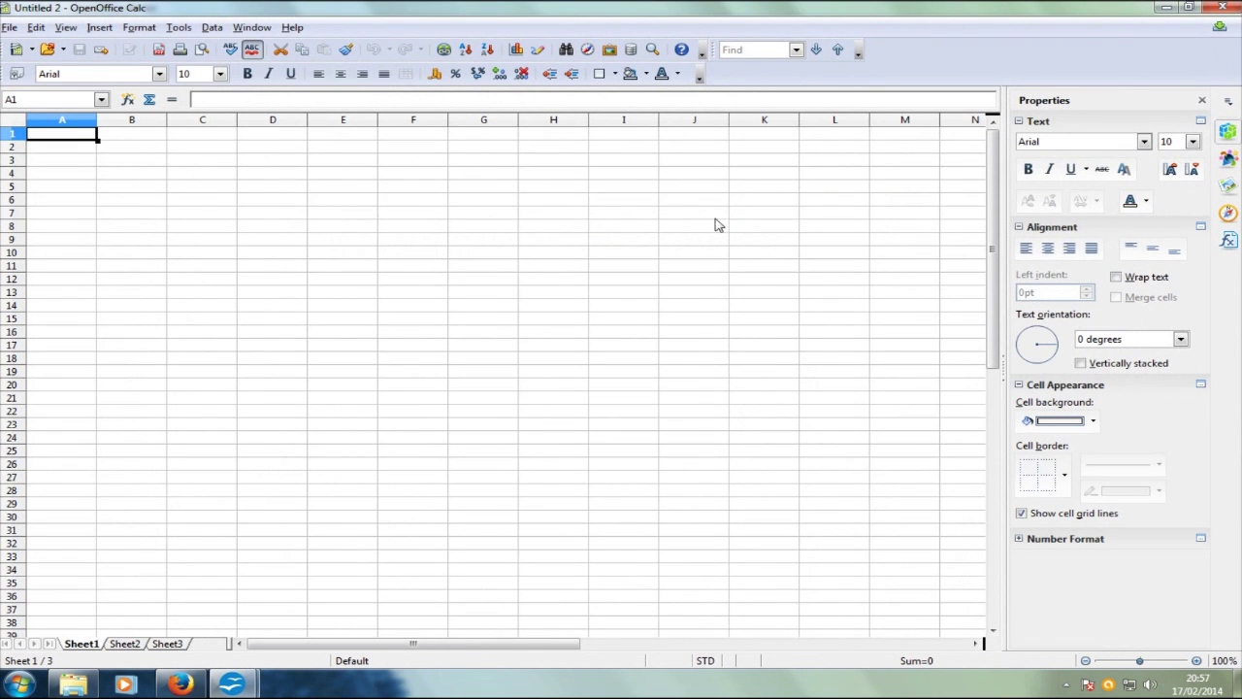
left_click_drag(77, 138, 789, 458)
left_click(13, 119)
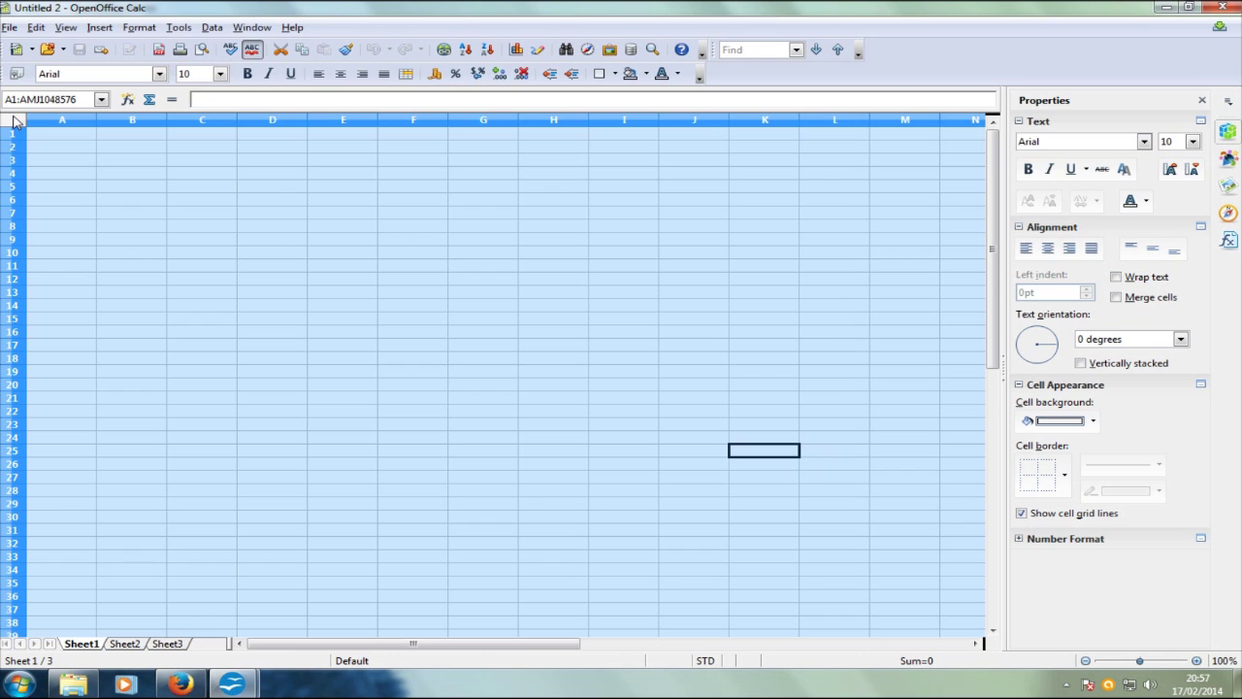
left_click(610, 161)
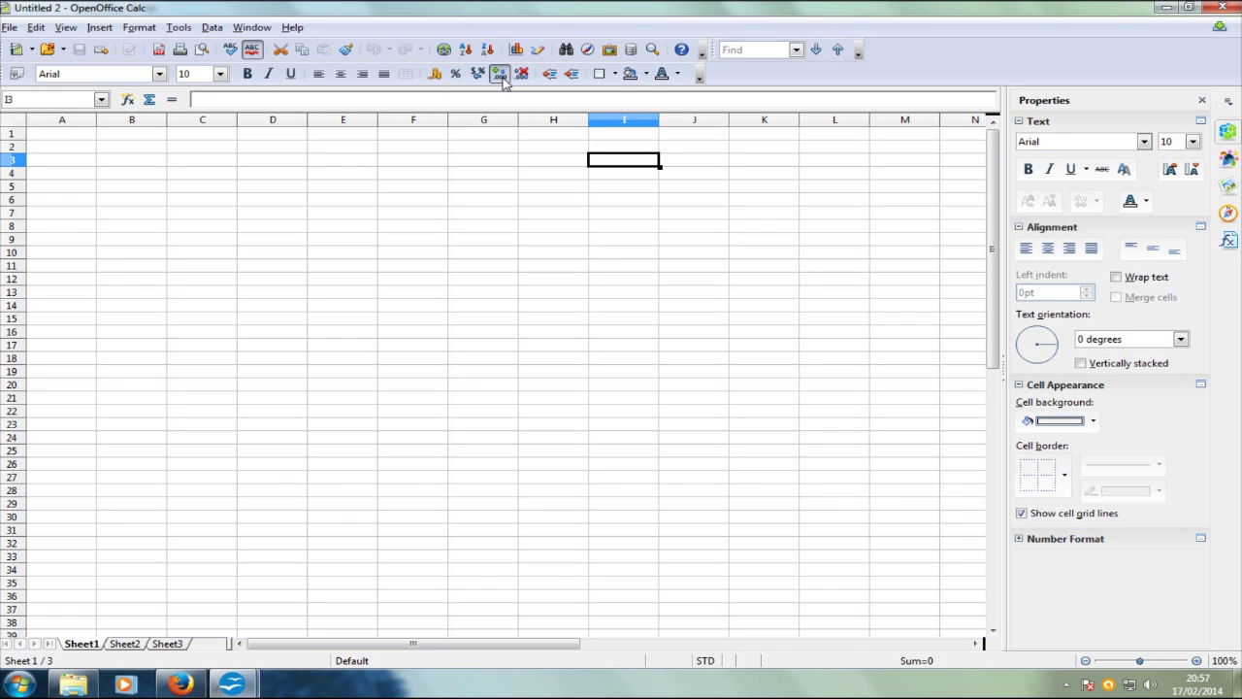
left_click(775, 201)
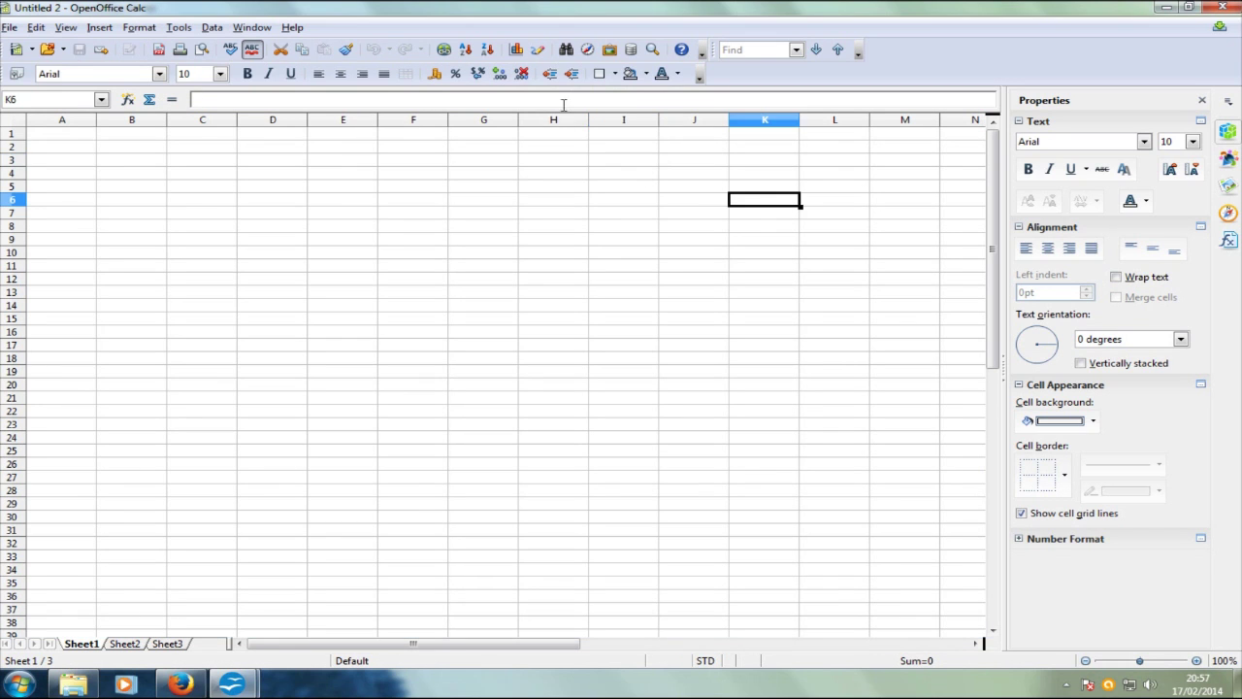
left_click(282, 160)
type("2992992")
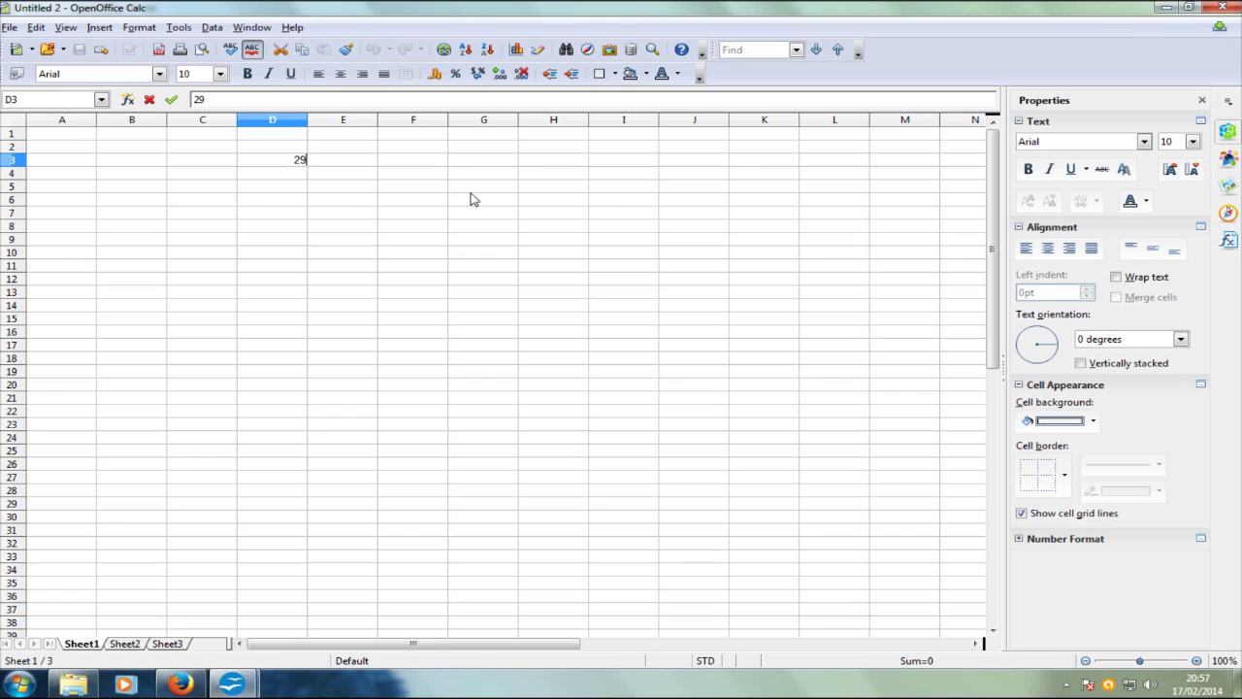
left_click_drag(473, 187, 456, 199)
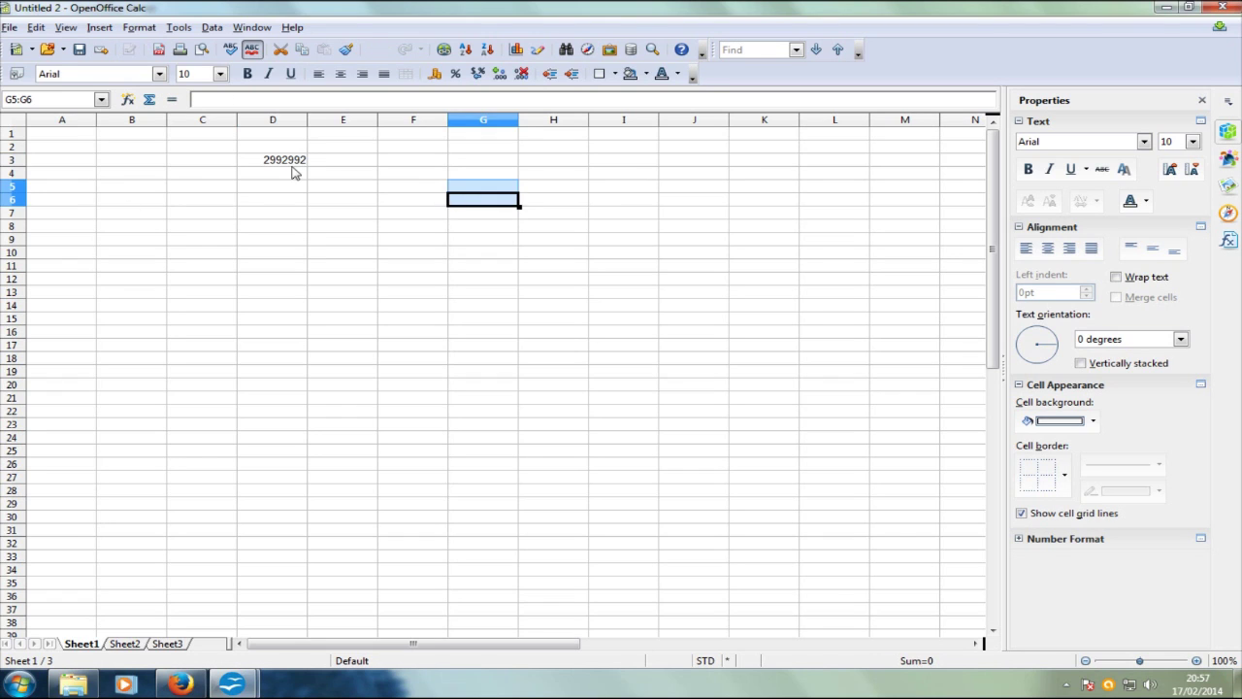
left_click(285, 229)
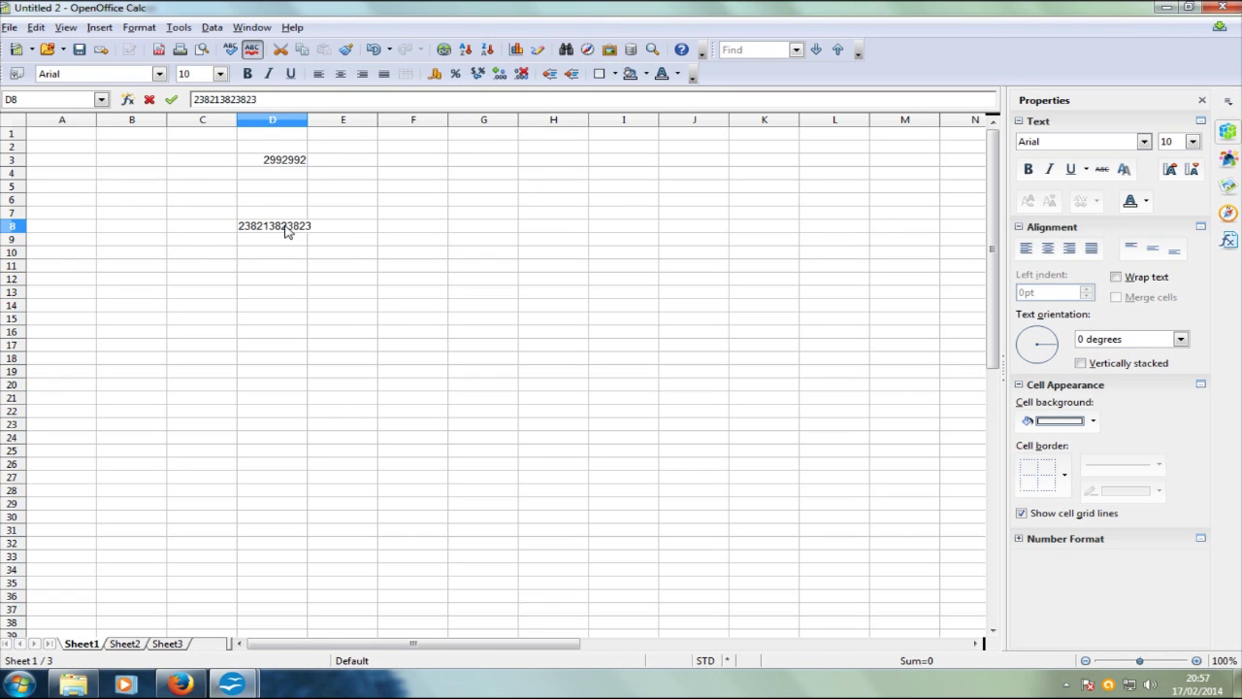
left_click(419, 215)
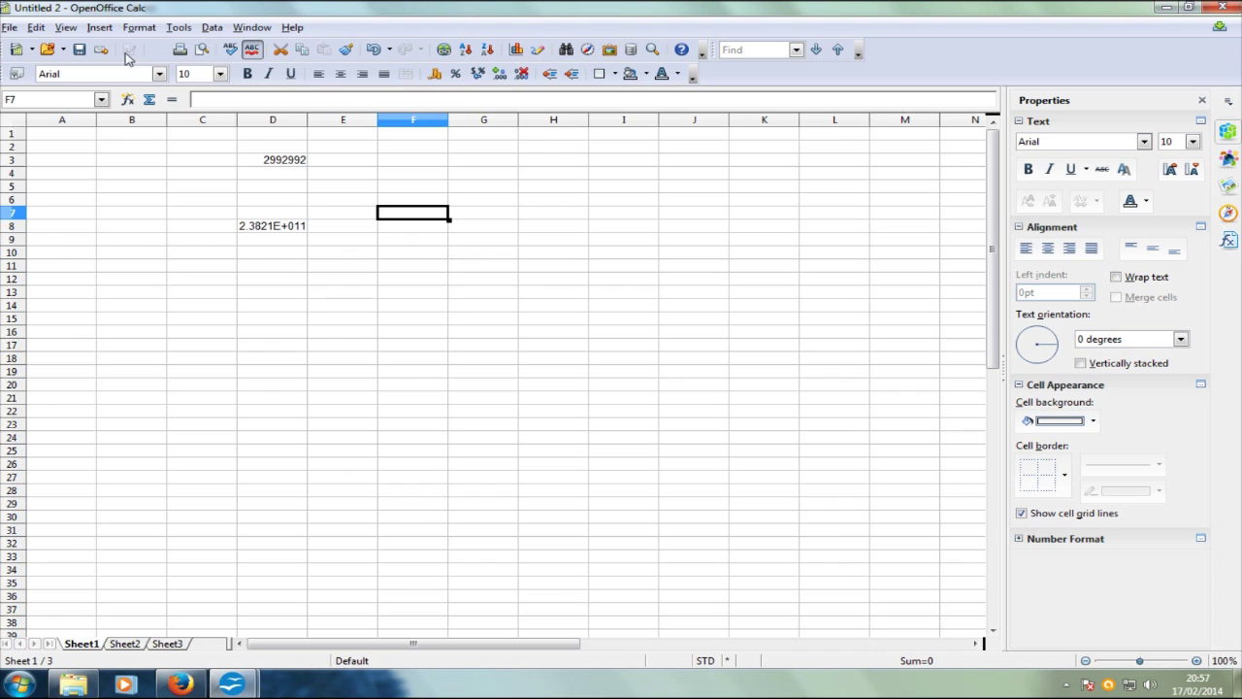
left_click(12, 27)
Step: Start a new presentation and choose the Blue Border slide design in the wizard
mouse_move(29, 53)
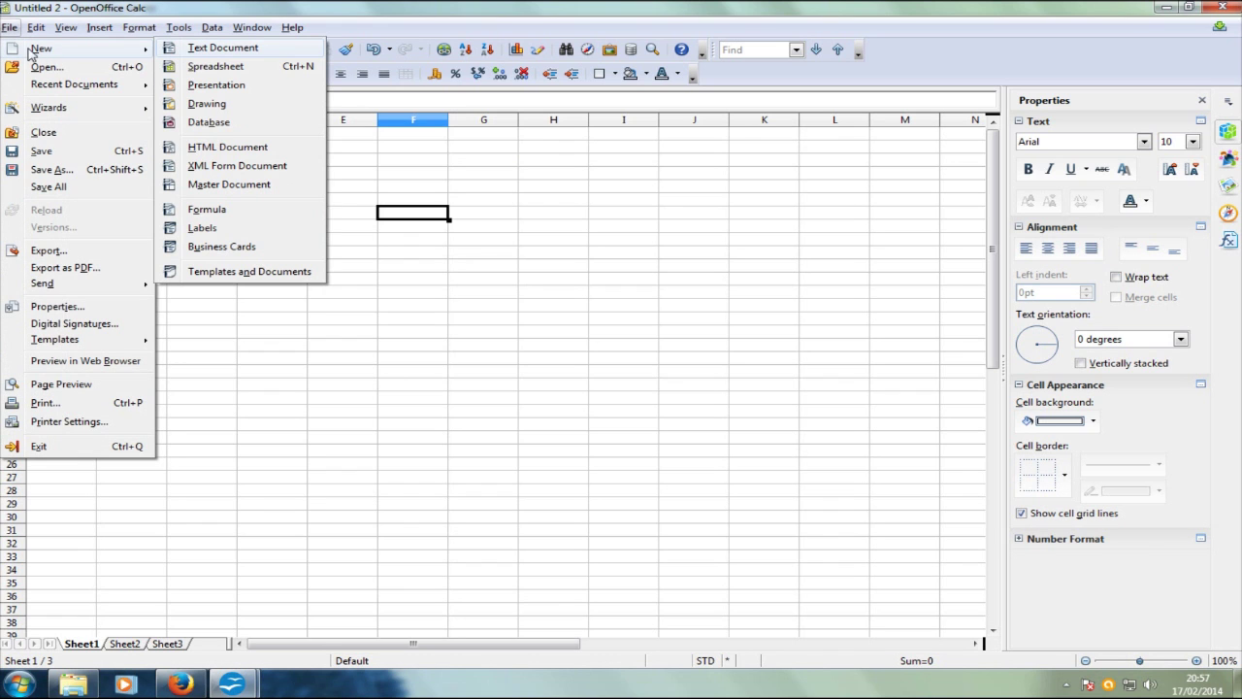
left_click(258, 85)
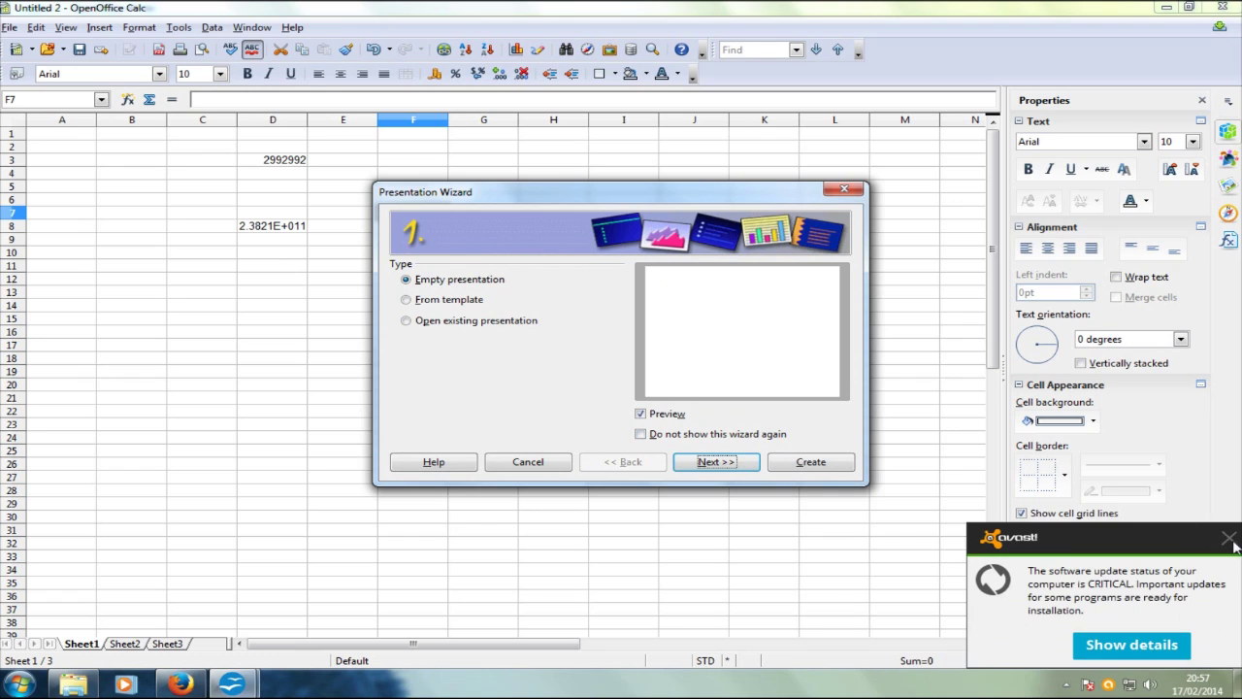
left_click(1228, 538)
left_click(735, 470)
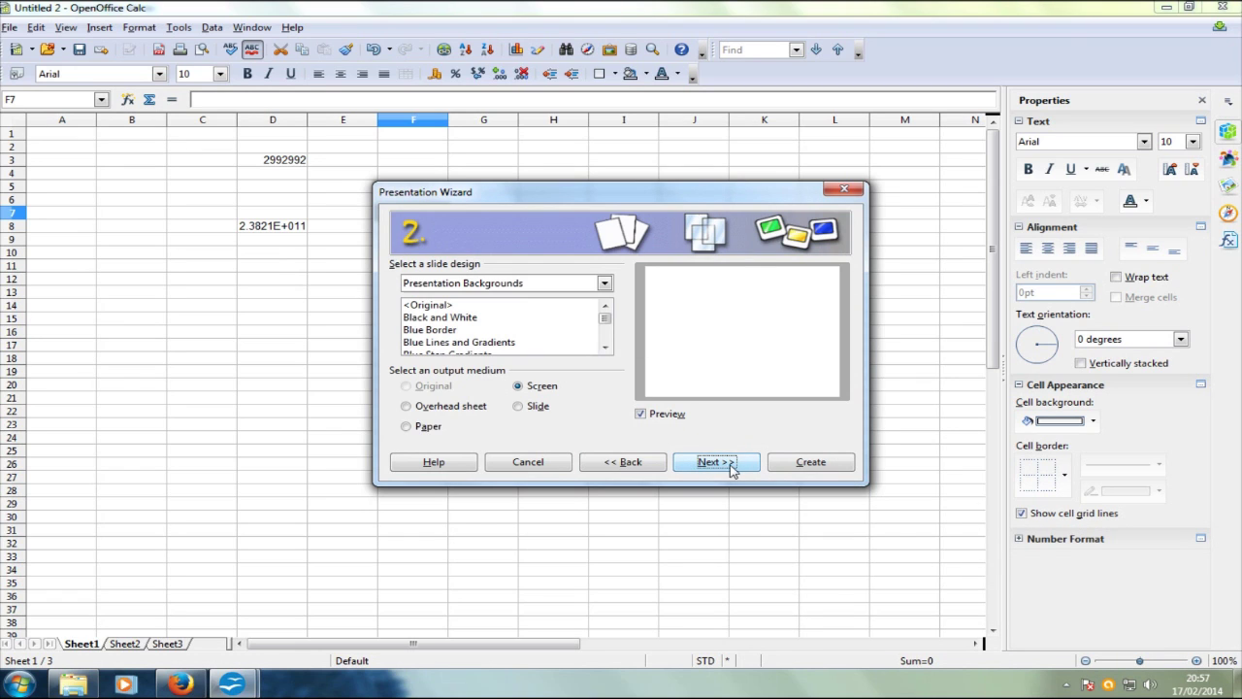
left_click(509, 321)
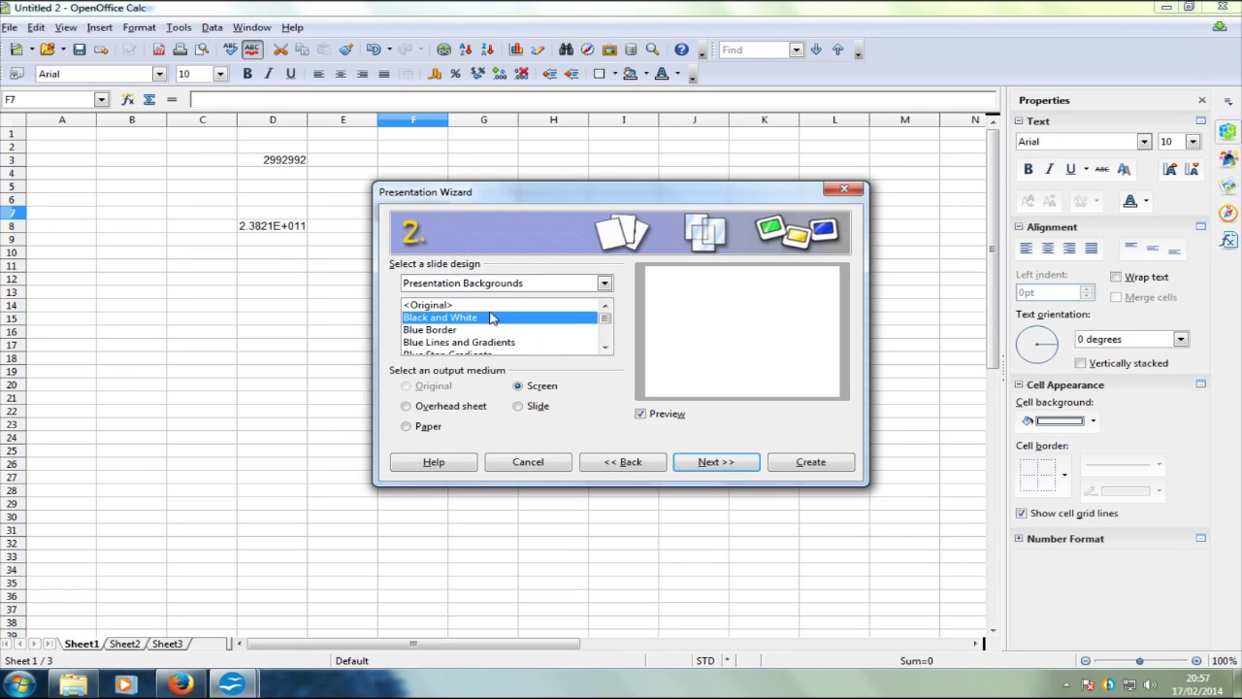
left_click(459, 331)
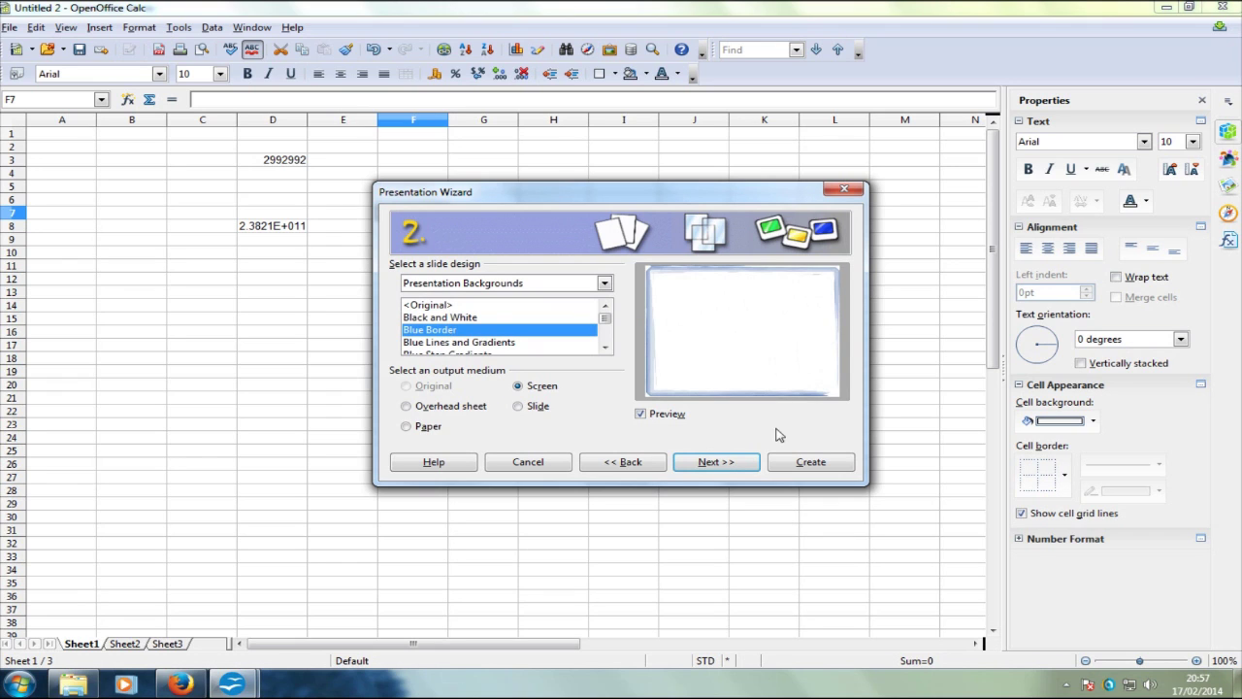
Step: Set the slide transition effect to Wipe Up and create the presentation
left_click(715, 463)
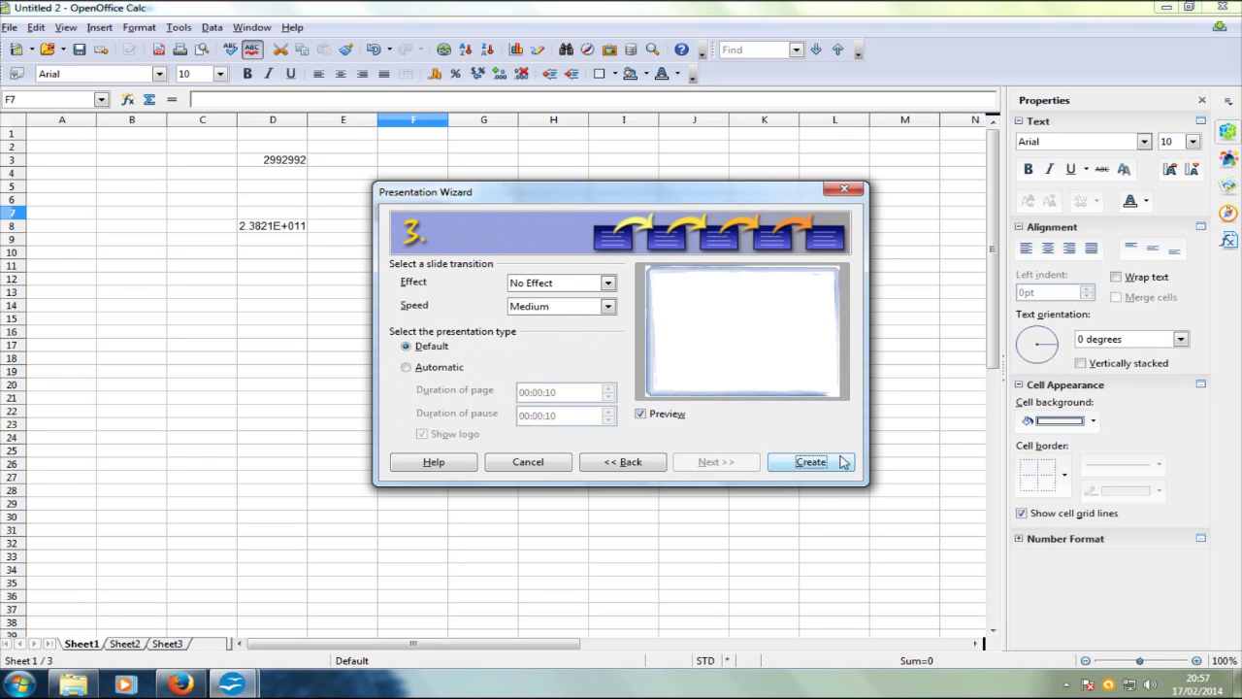
left_click(604, 282)
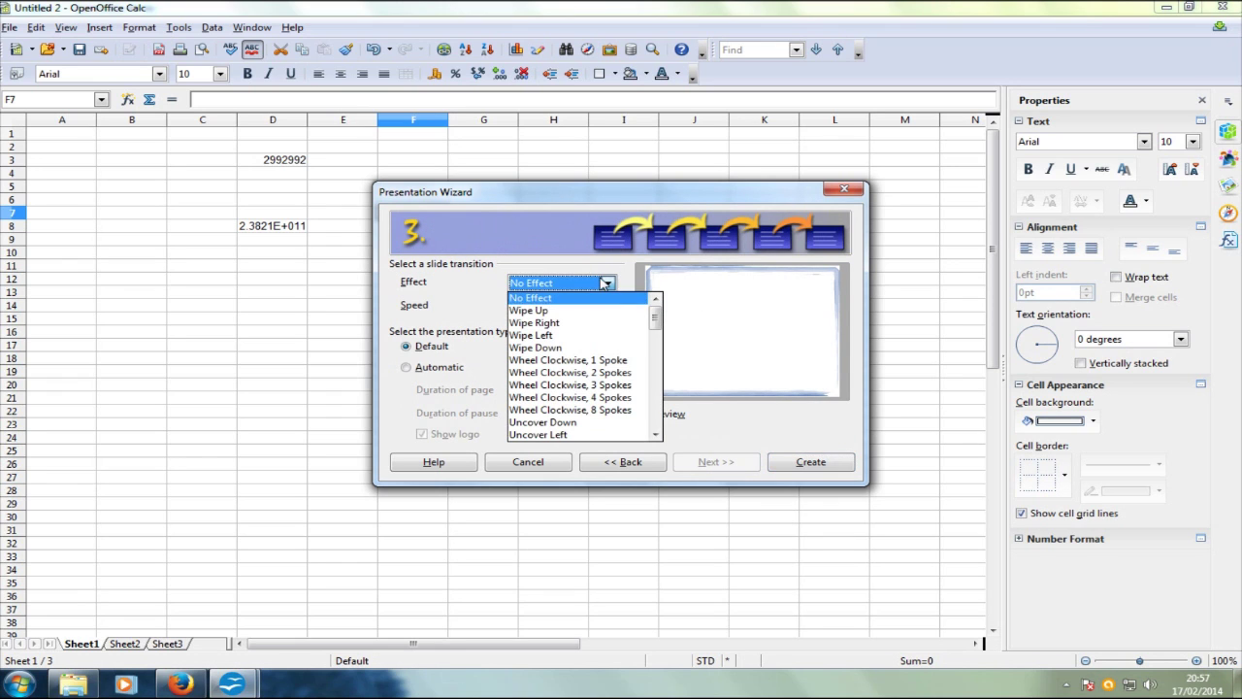
left_click(547, 314)
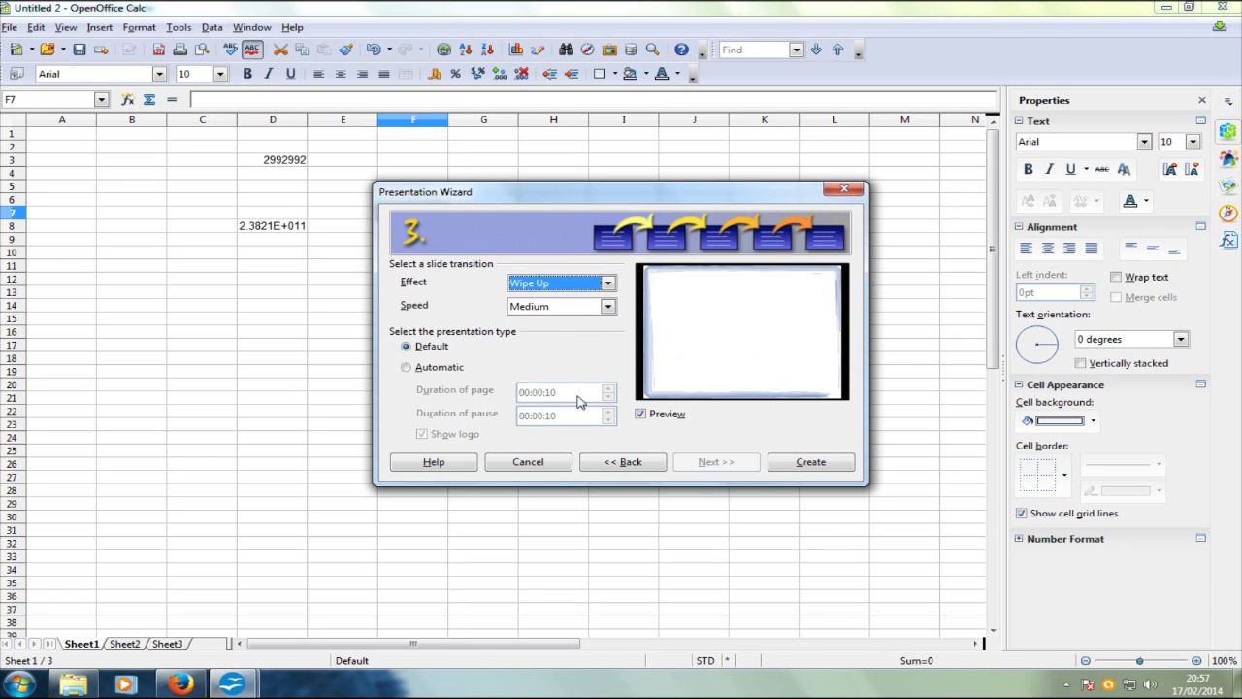
left_click(809, 465)
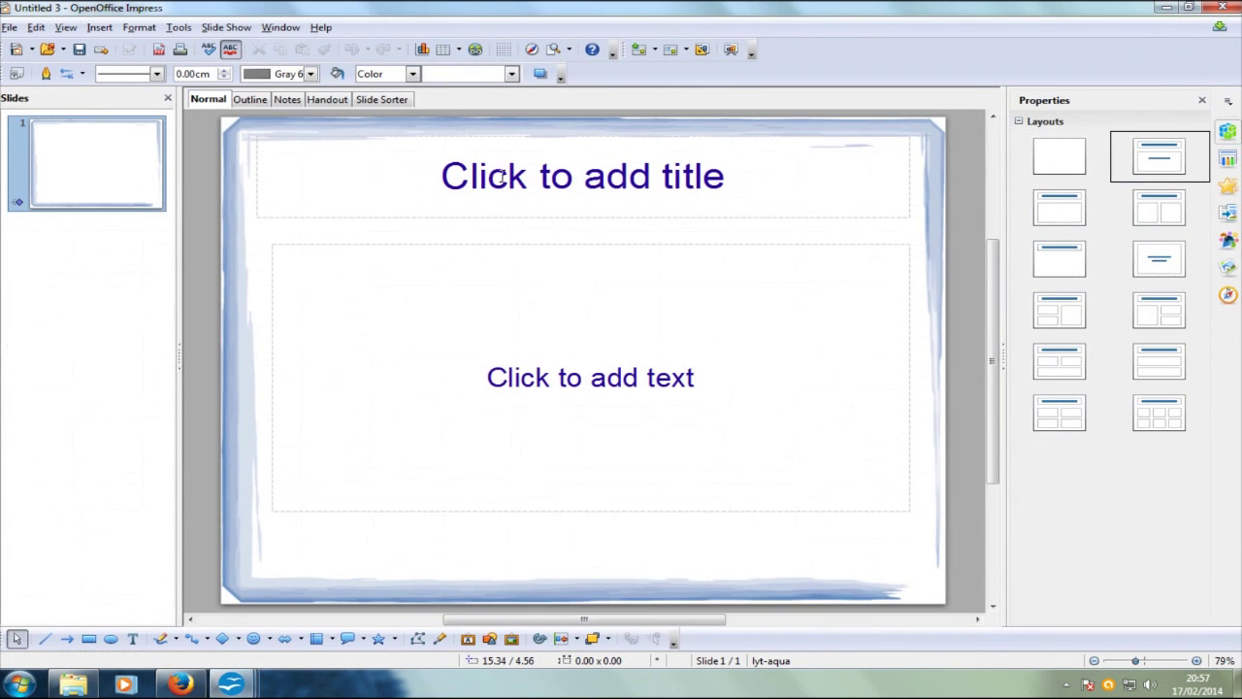
Step: Add a new second slide from the Slides pane
left_click(103, 341)
right_click(94, 316)
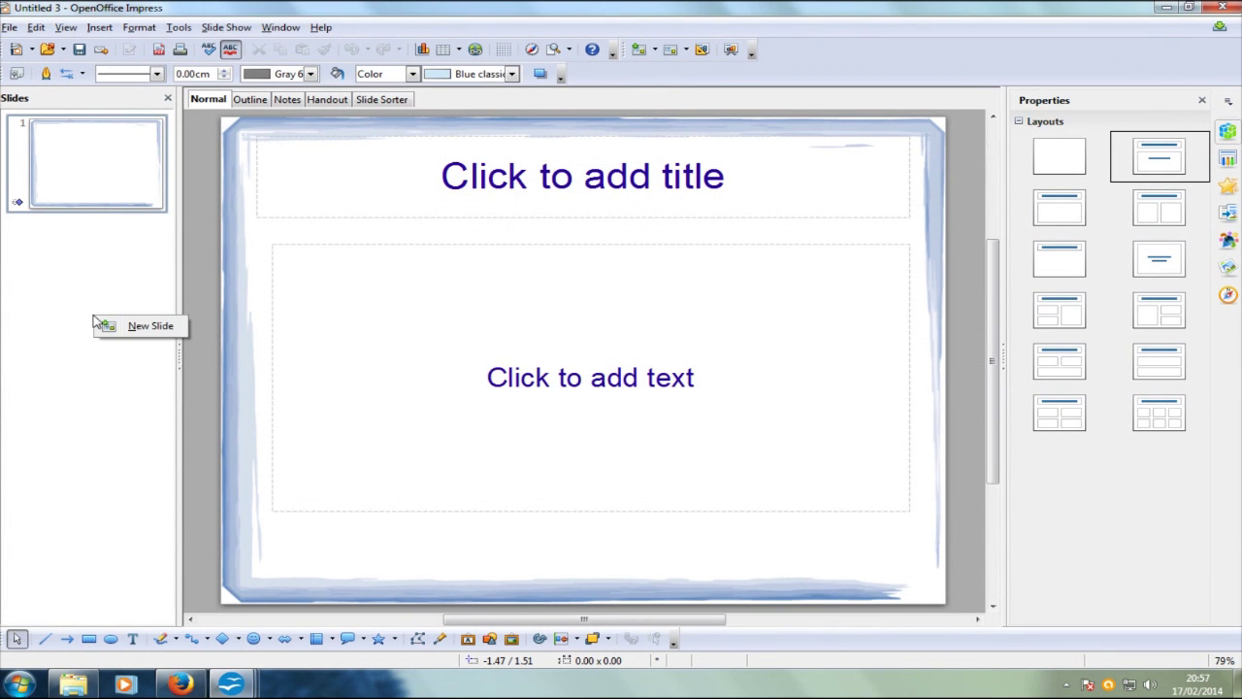
left_click(146, 326)
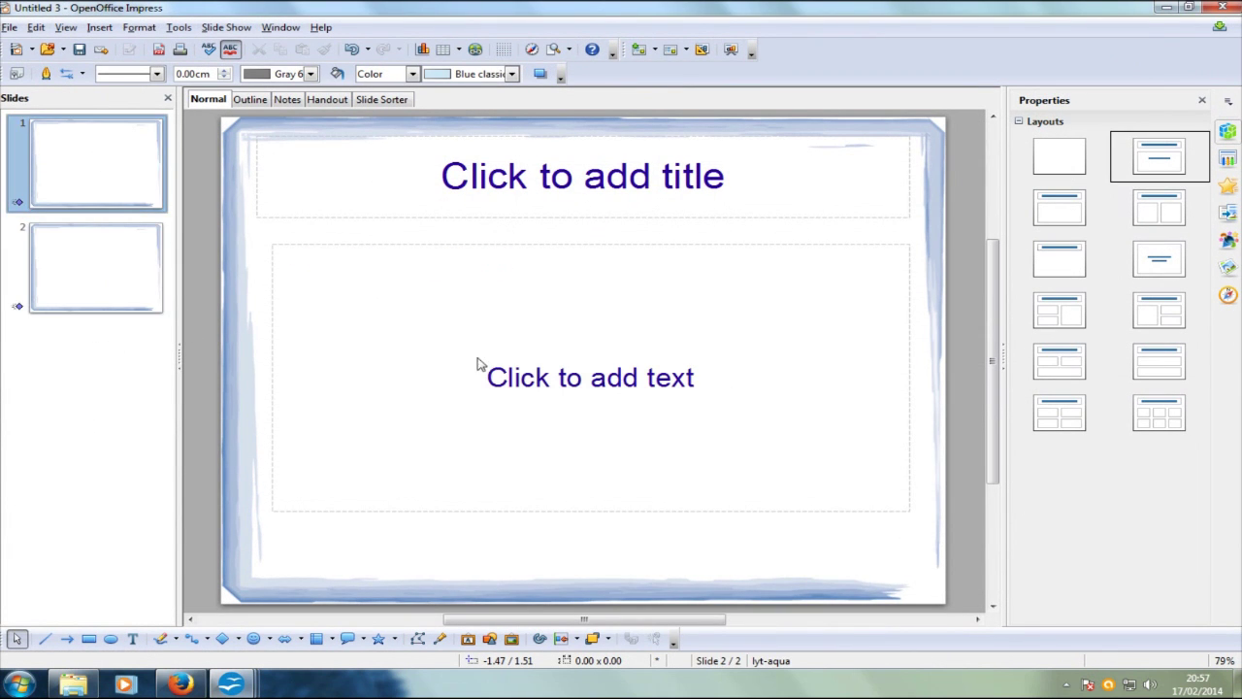
Step: Give slide 1 the title 'hwhwhwhhw' and body text 'jdjdjdjdjd', then show slide 2
left_click(676, 199)
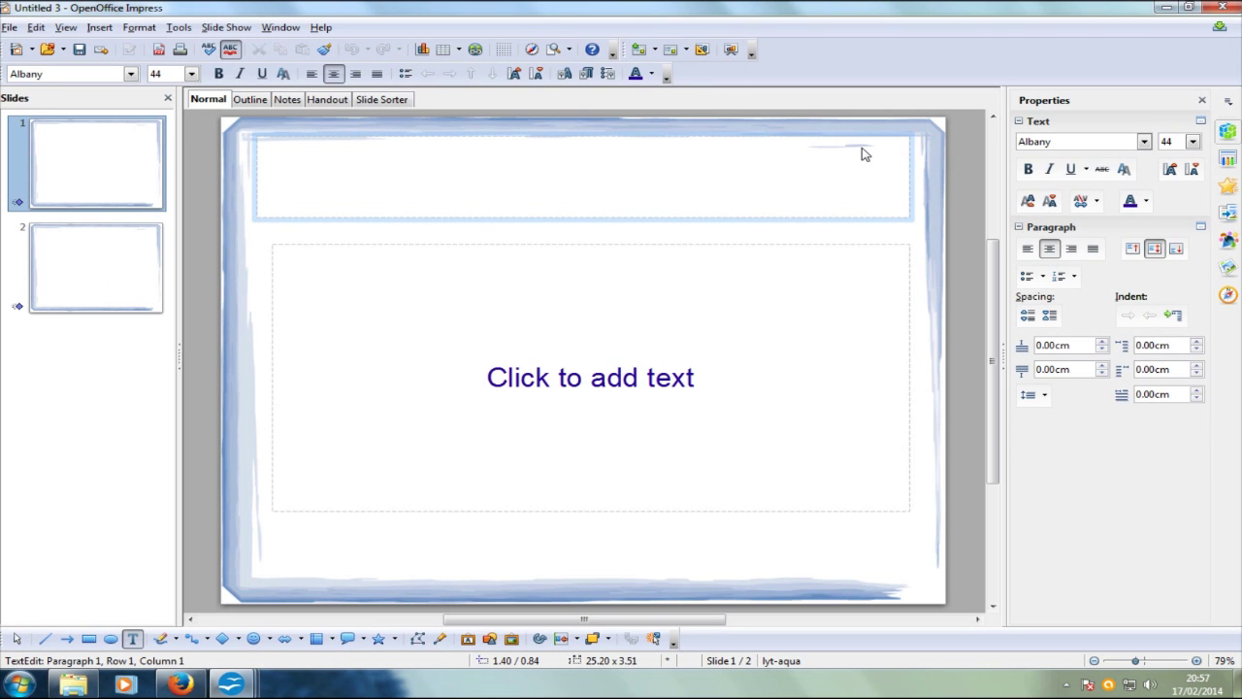
type("hwhwhwhhw")
left_click(740, 380)
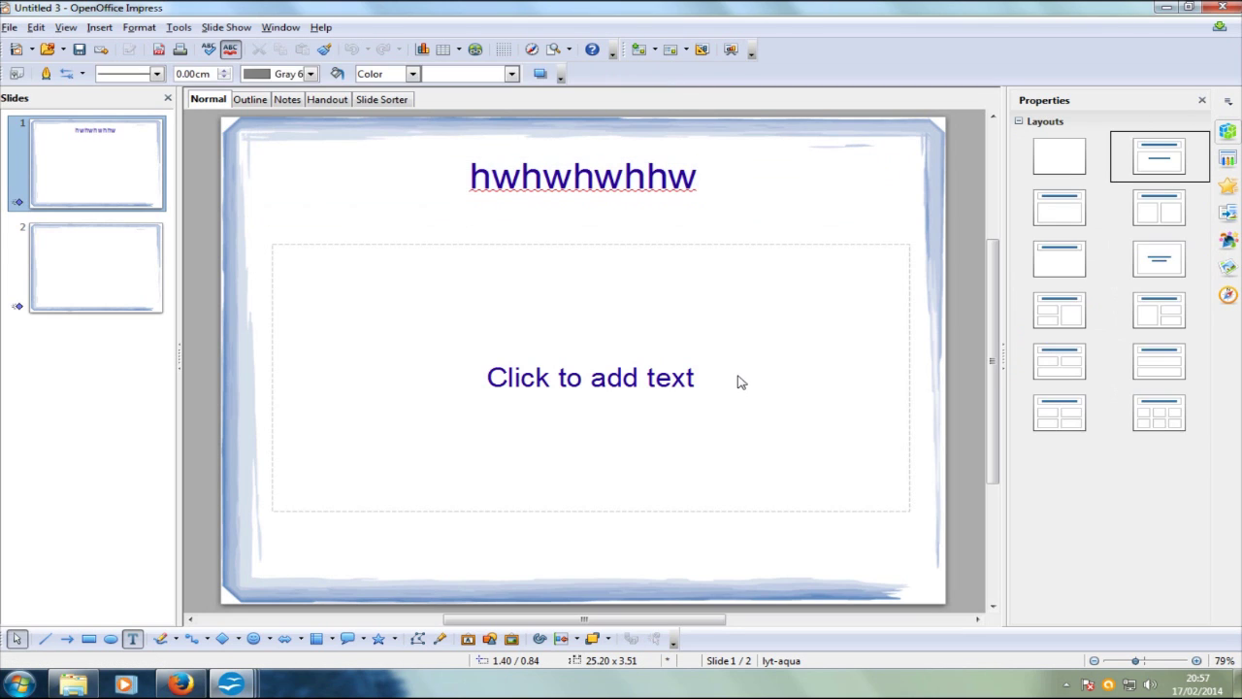
type("jdjdjdjdjd")
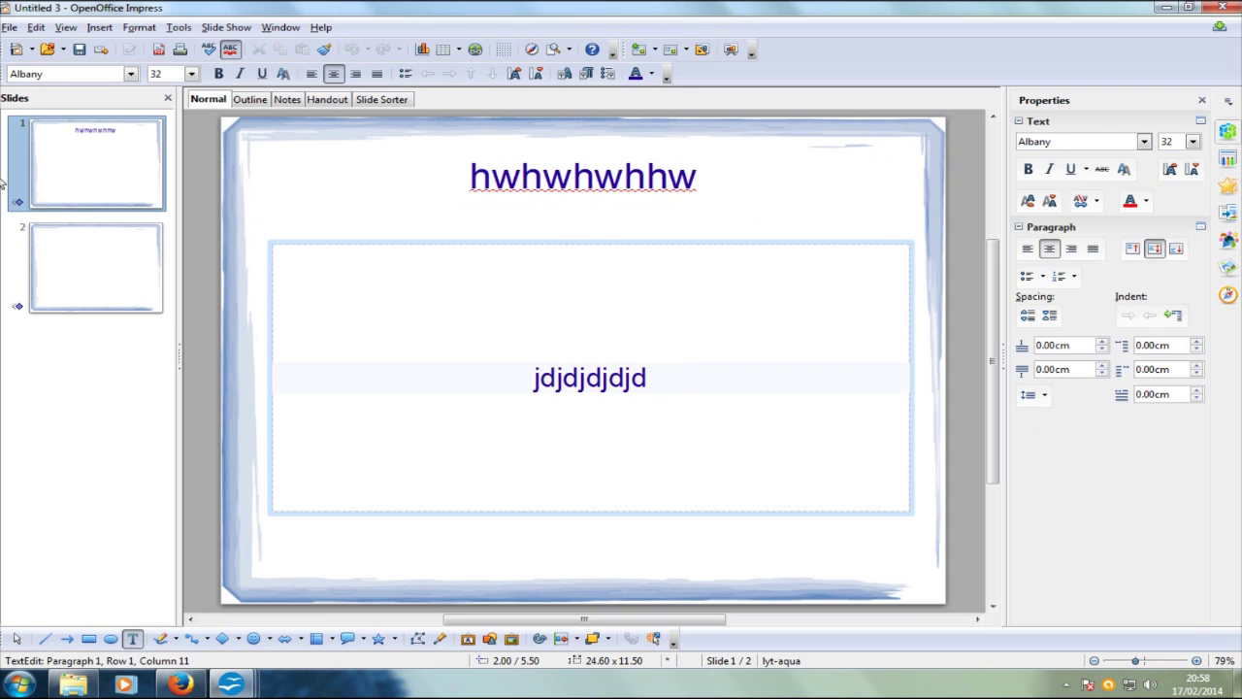
left_click(56, 258)
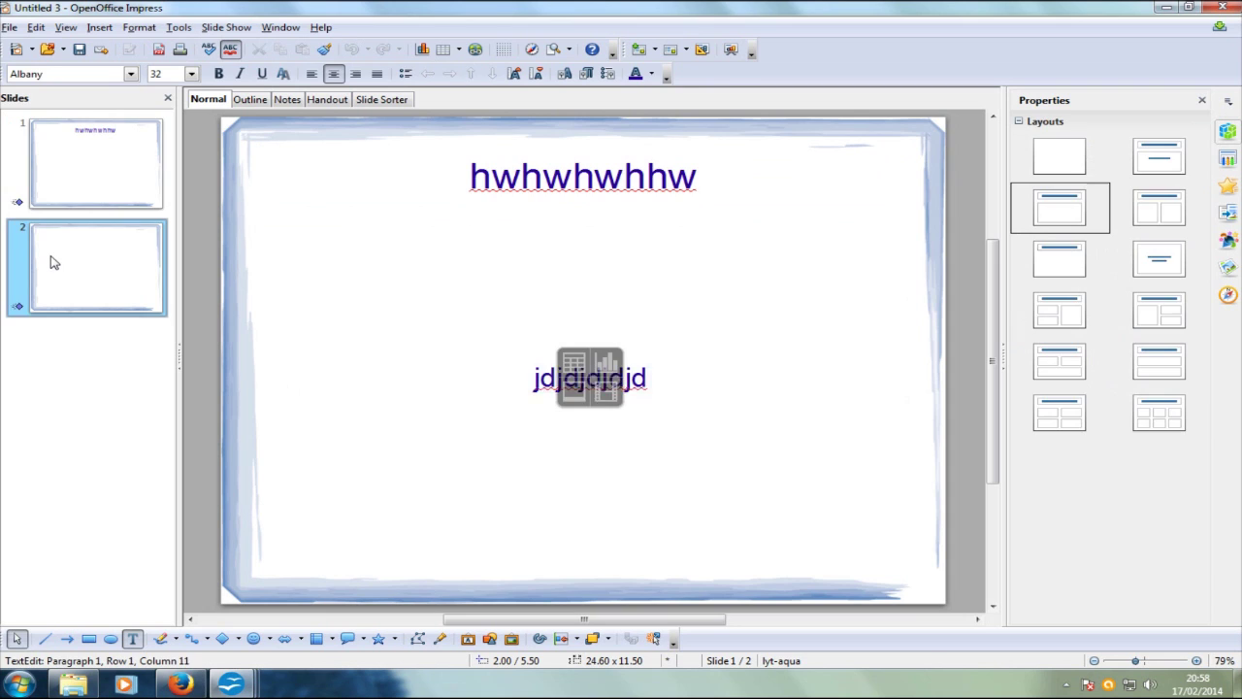
left_click(75, 141)
left_click(94, 250)
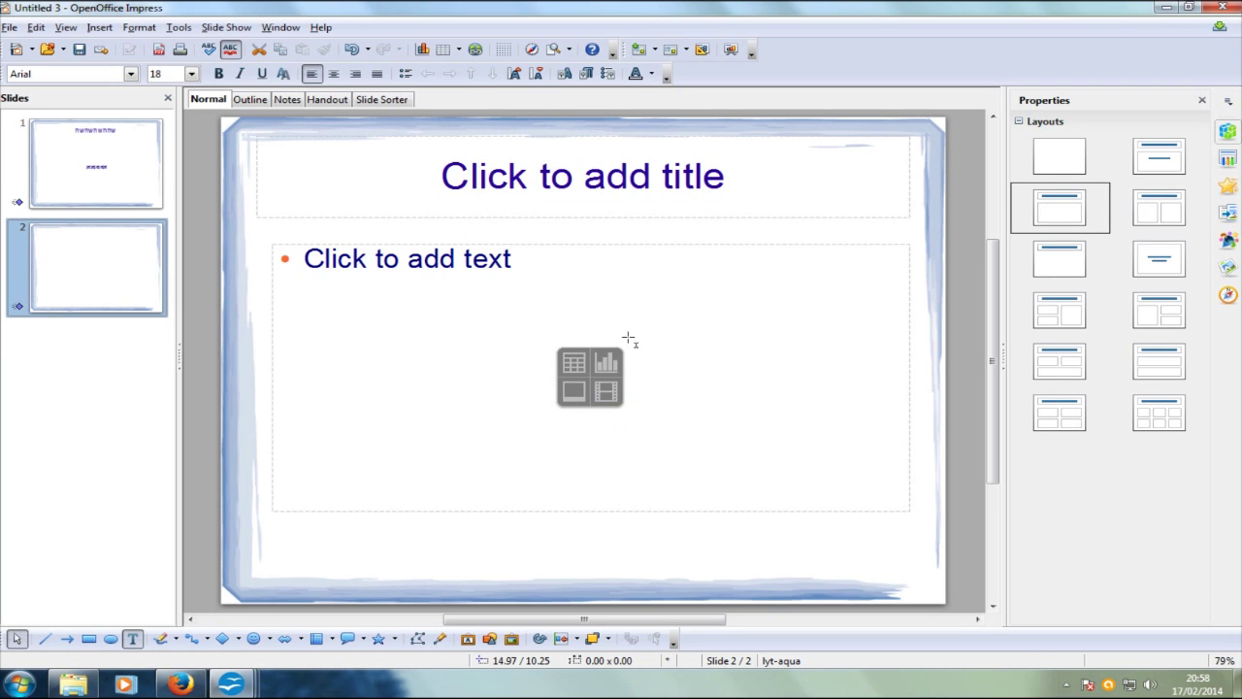
Step: Insert a bar chart on slide 2, then create a new blank drawing, Untitled 4
left_click(609, 360)
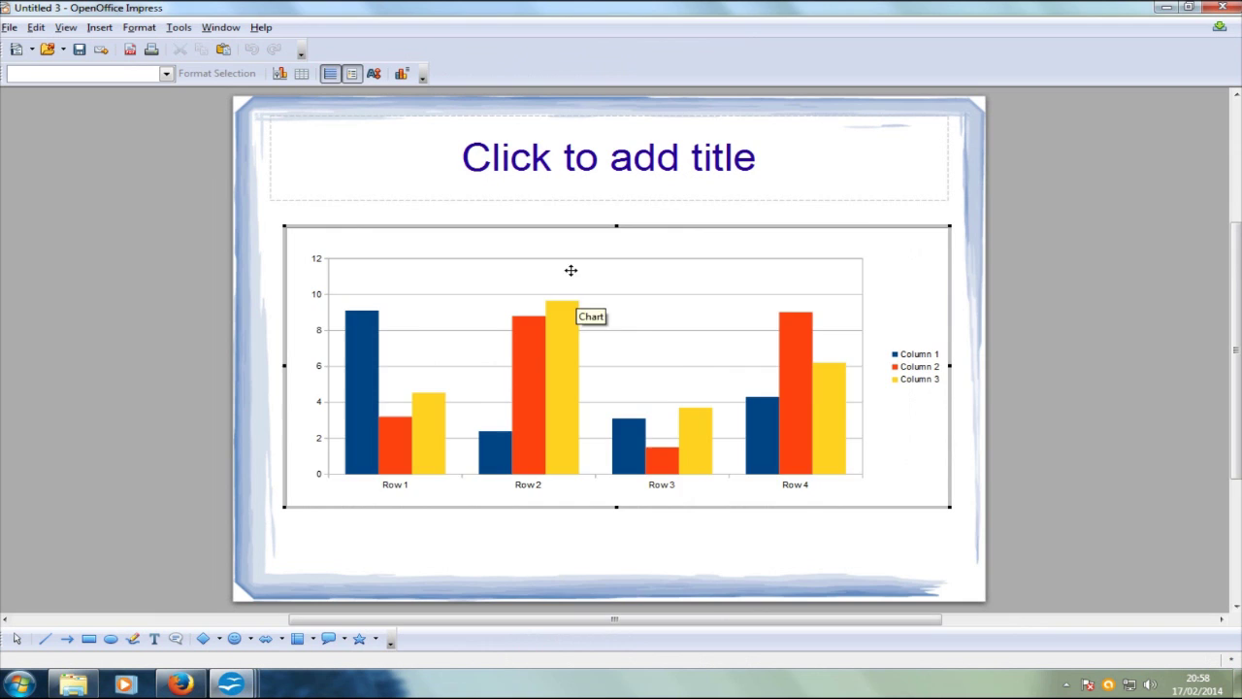
left_click(570, 270)
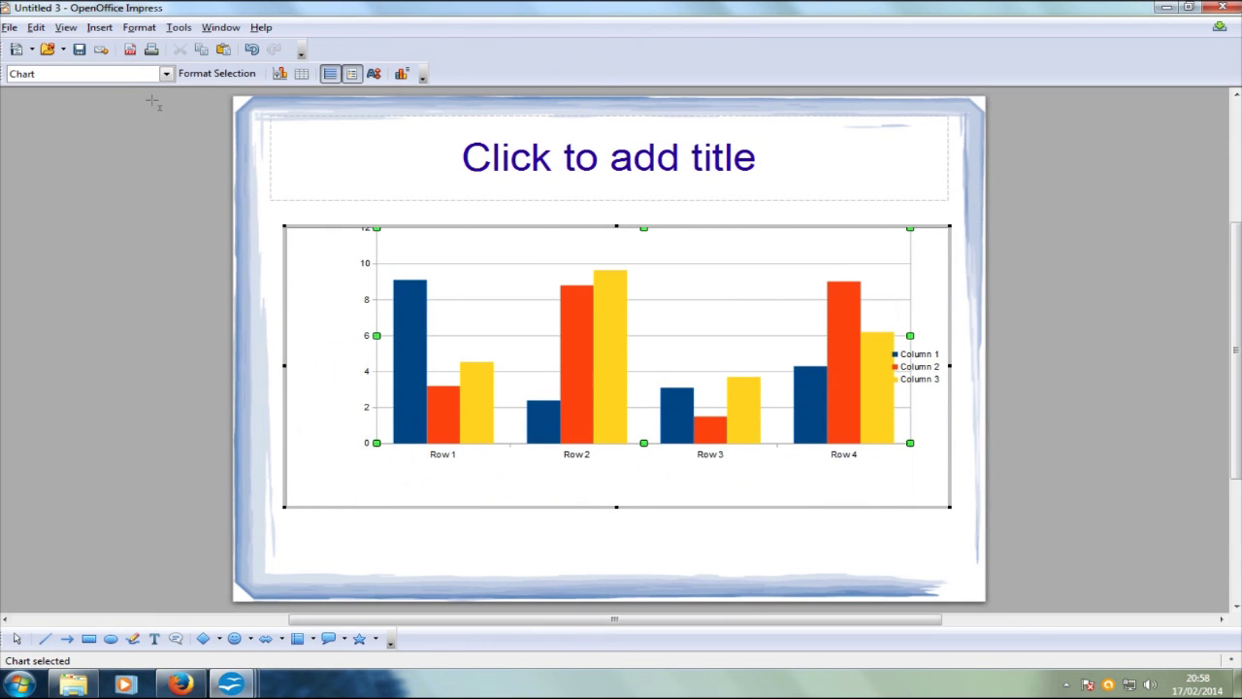
left_click(10, 27)
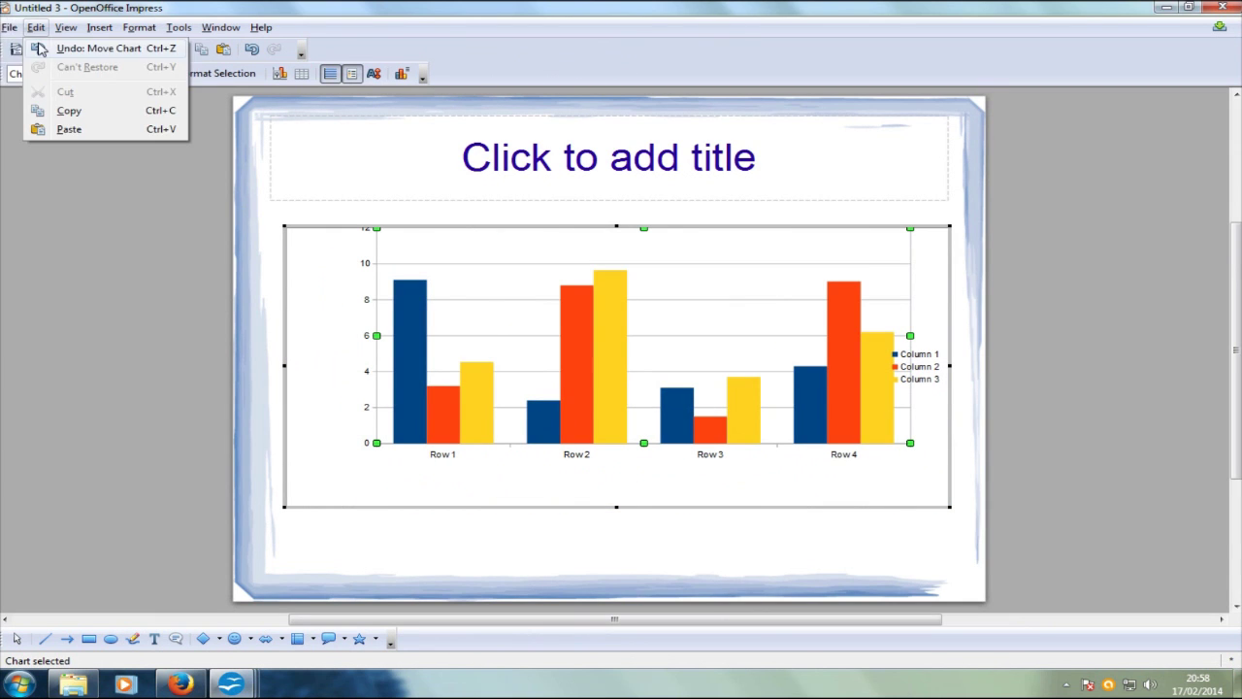
mouse_move(25, 48)
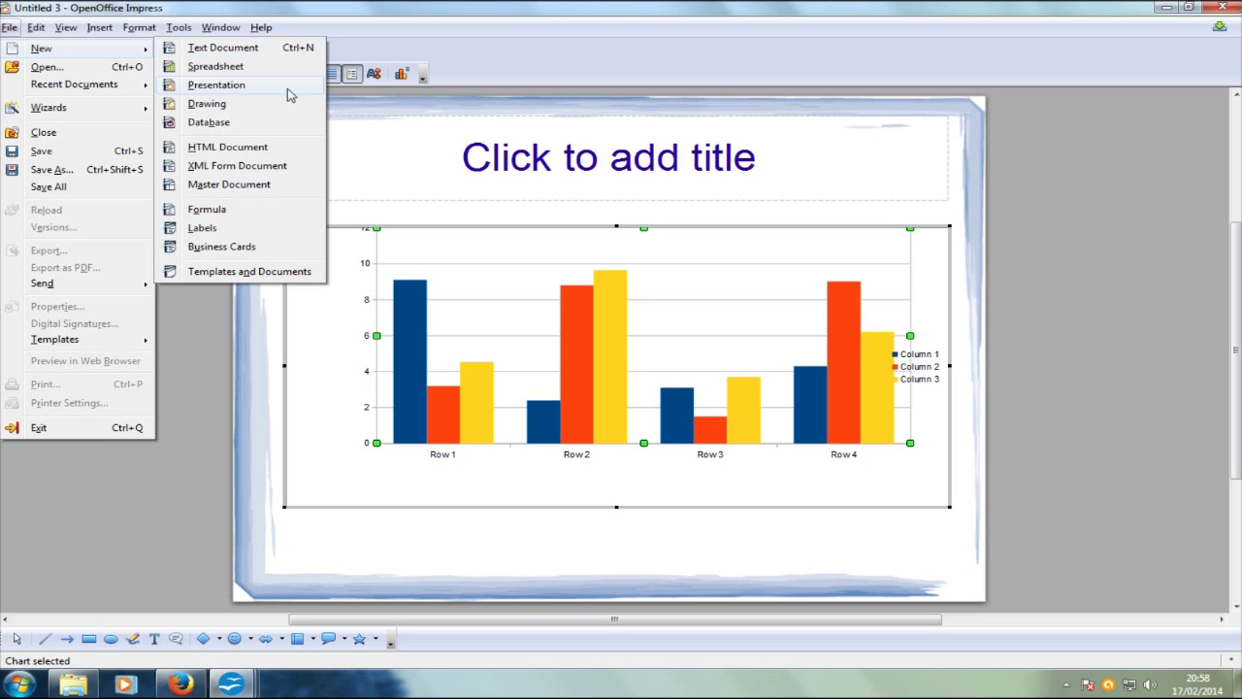
left_click(206, 103)
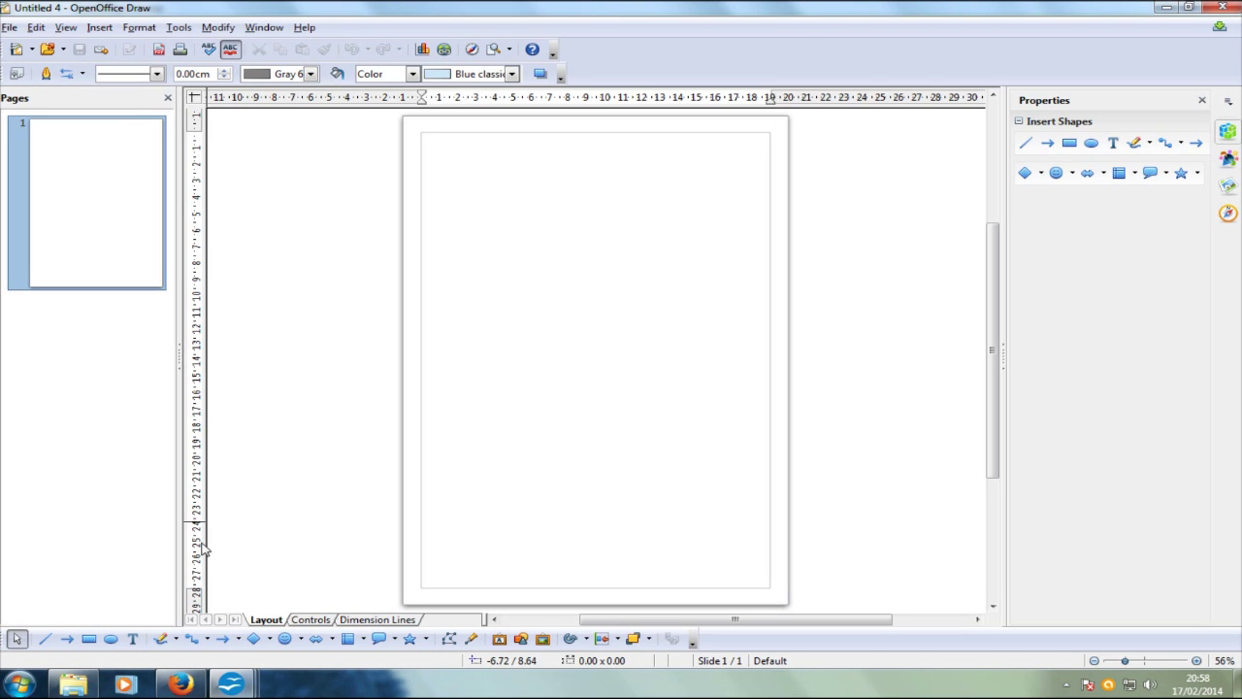
Step: Draw an ellipse in the upper half of the Draw page
left_click(110, 638)
left_click_drag(489, 202, 667, 346)
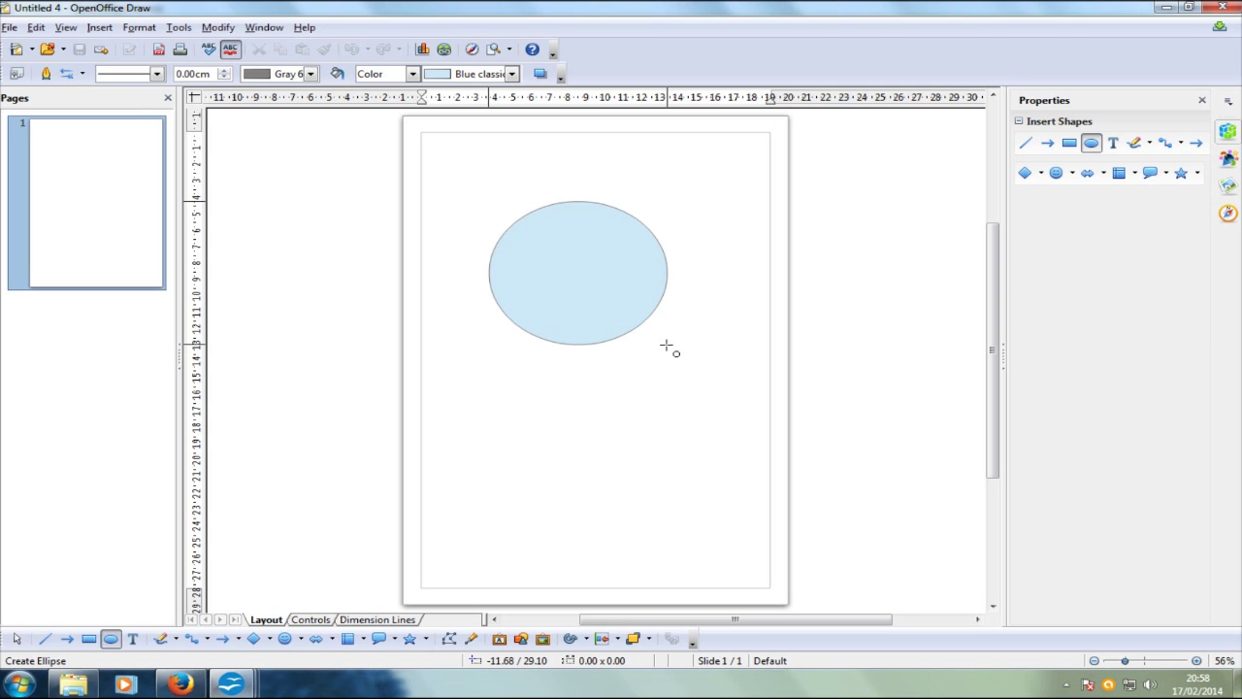
left_click(706, 400)
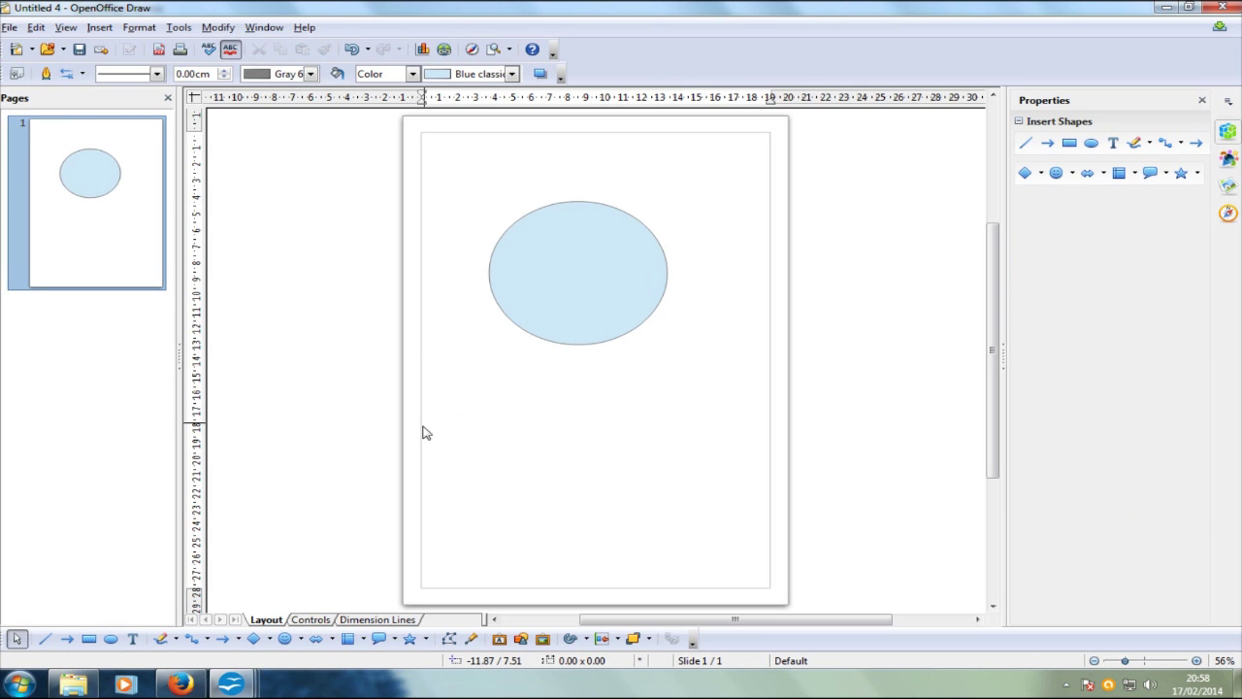
Step: Add a text box below the ellipse reading 'dudududdyuysfieguywfe'
left_click(133, 638)
left_click_drag(466, 399, 734, 498)
type("dudududdyuysfieguywfe")
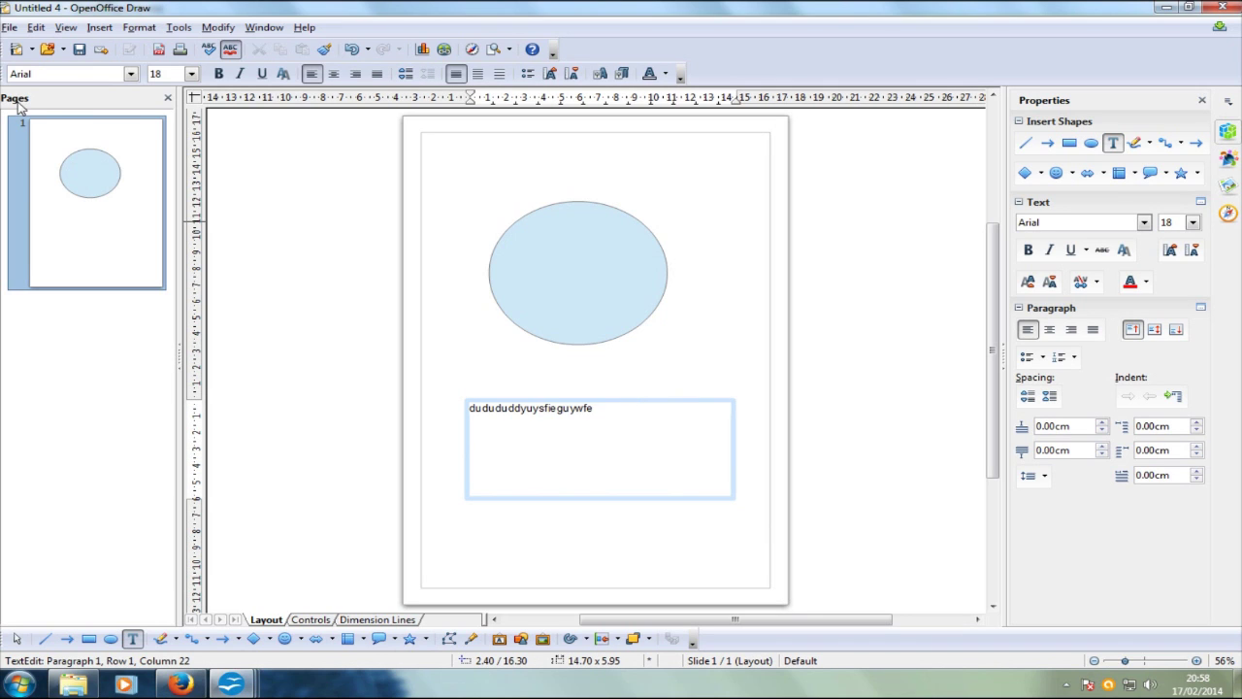
left_click(17, 640)
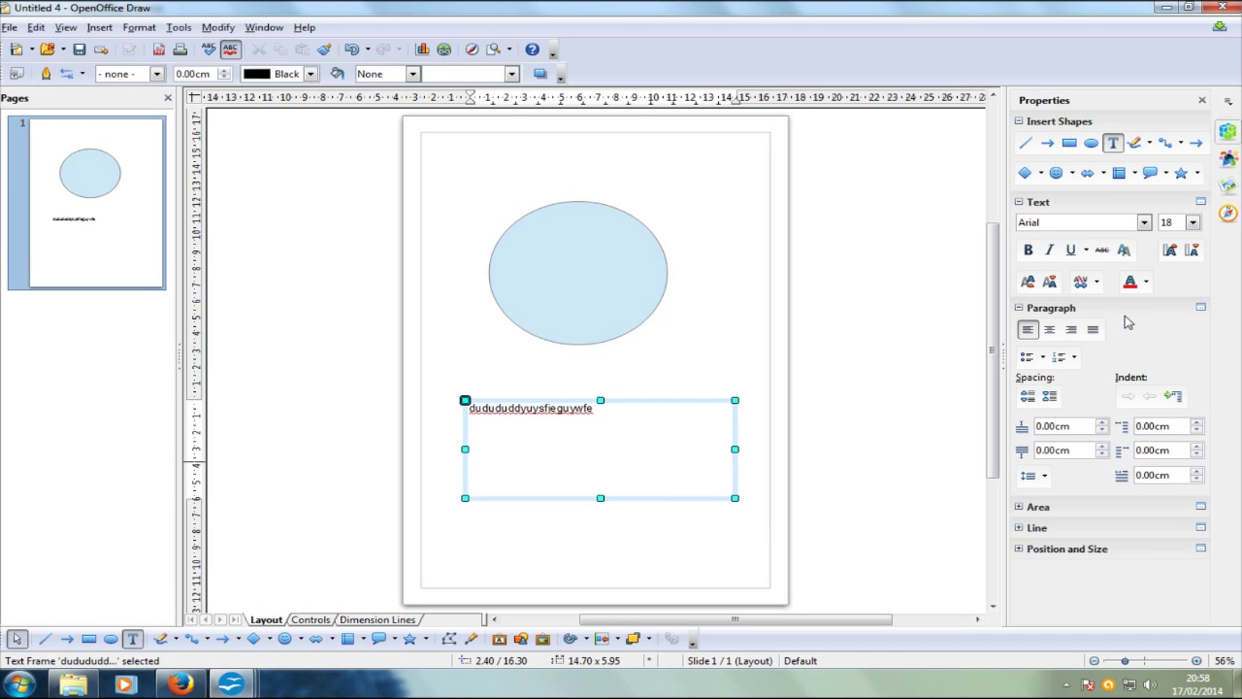
left_click_drag(601, 498, 615, 444)
key("Tab")
left_click(747, 378)
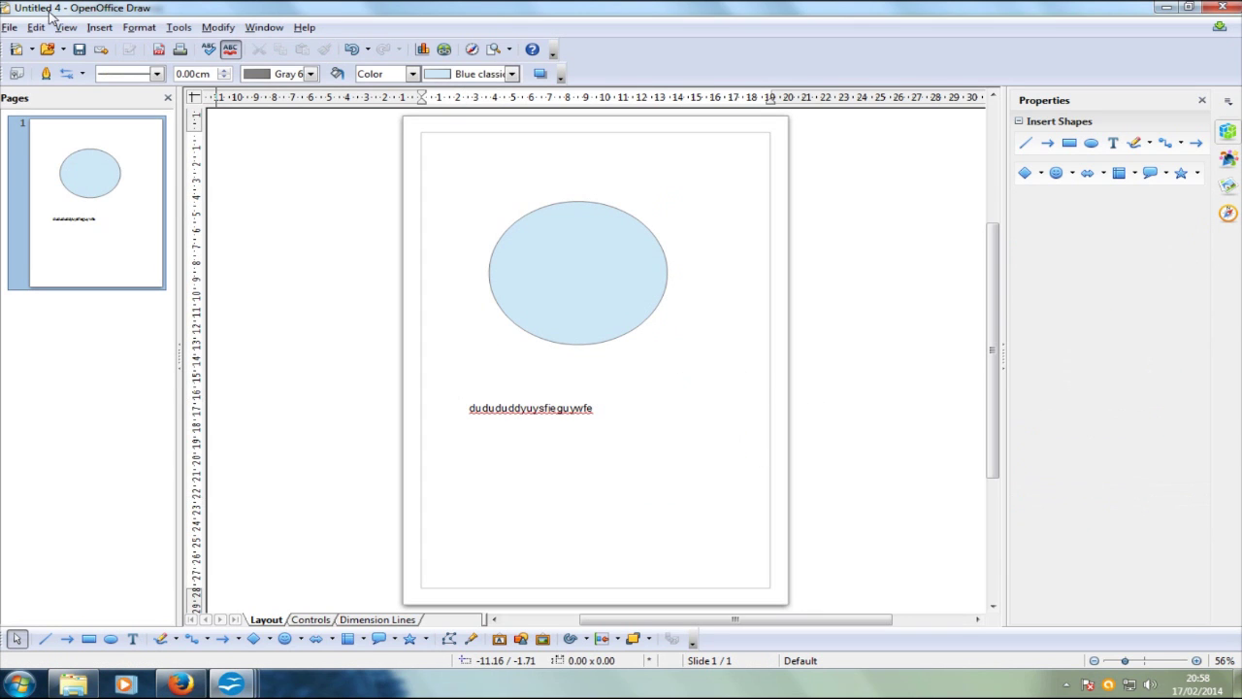
Step: Start a new database from File > New > Database
left_click(9, 28)
mouse_move(24, 51)
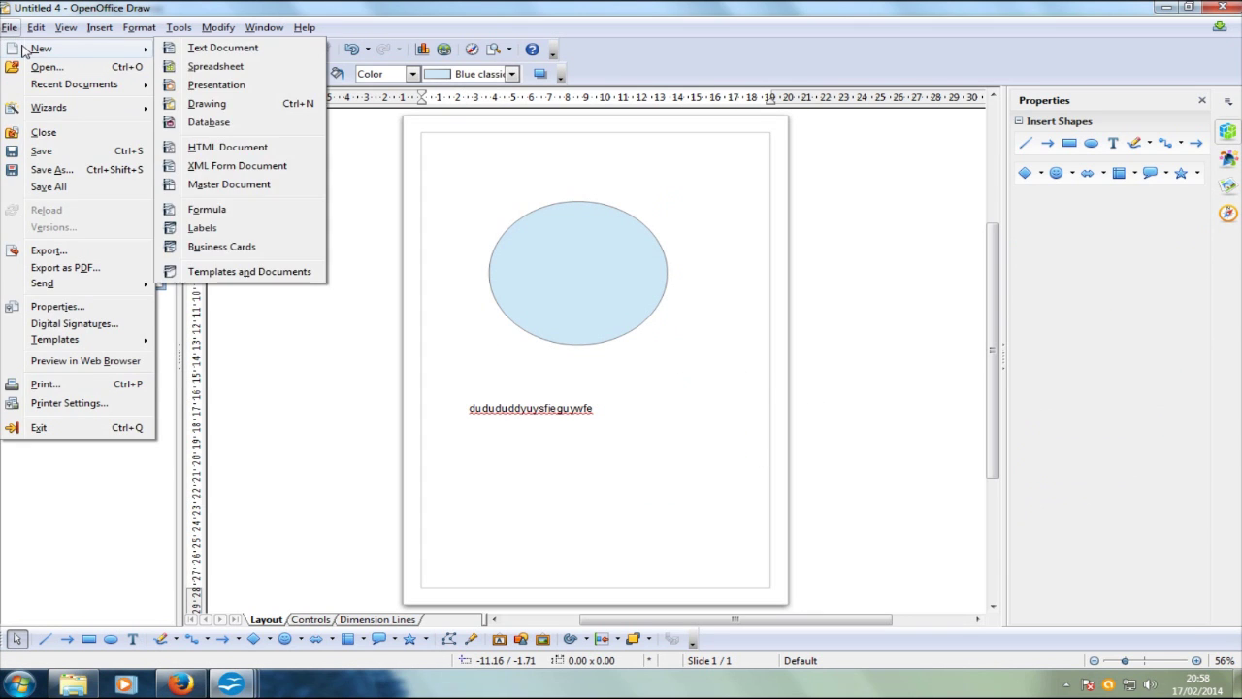
left_click(242, 130)
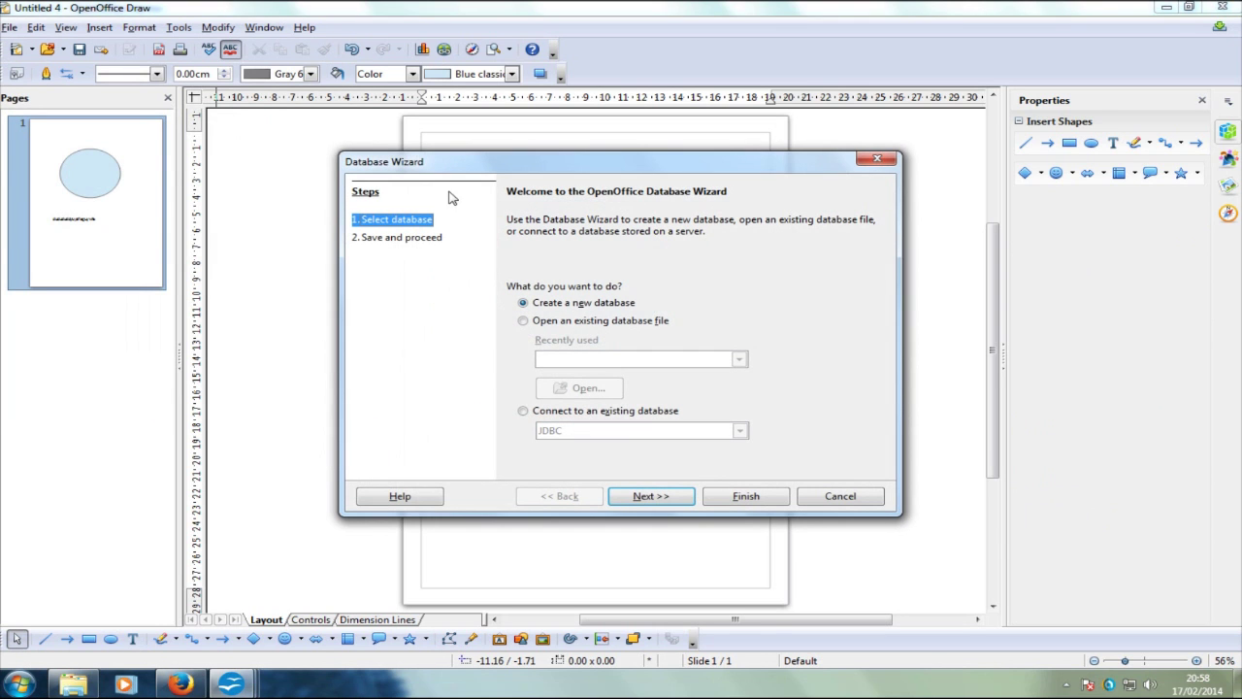
Step: Finish the Database Wizard and save New Database.odb to the Desktop
left_click(648, 497)
left_click(743, 496)
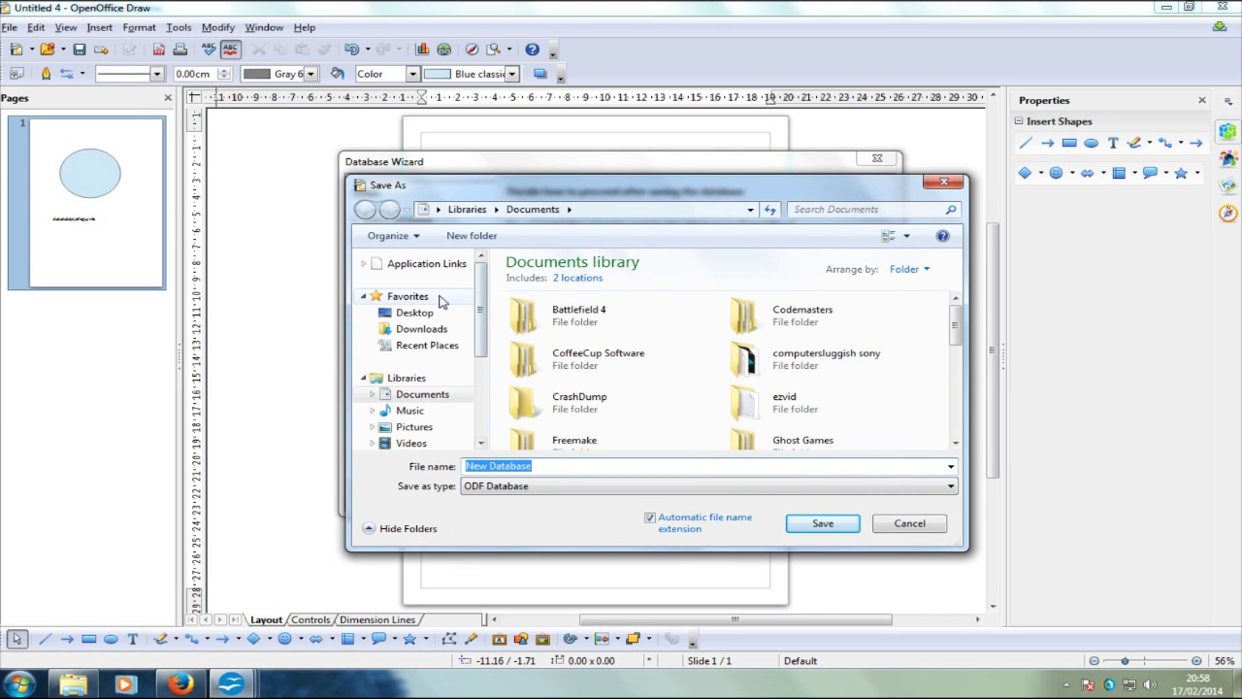
left_click(432, 312)
left_click(817, 525)
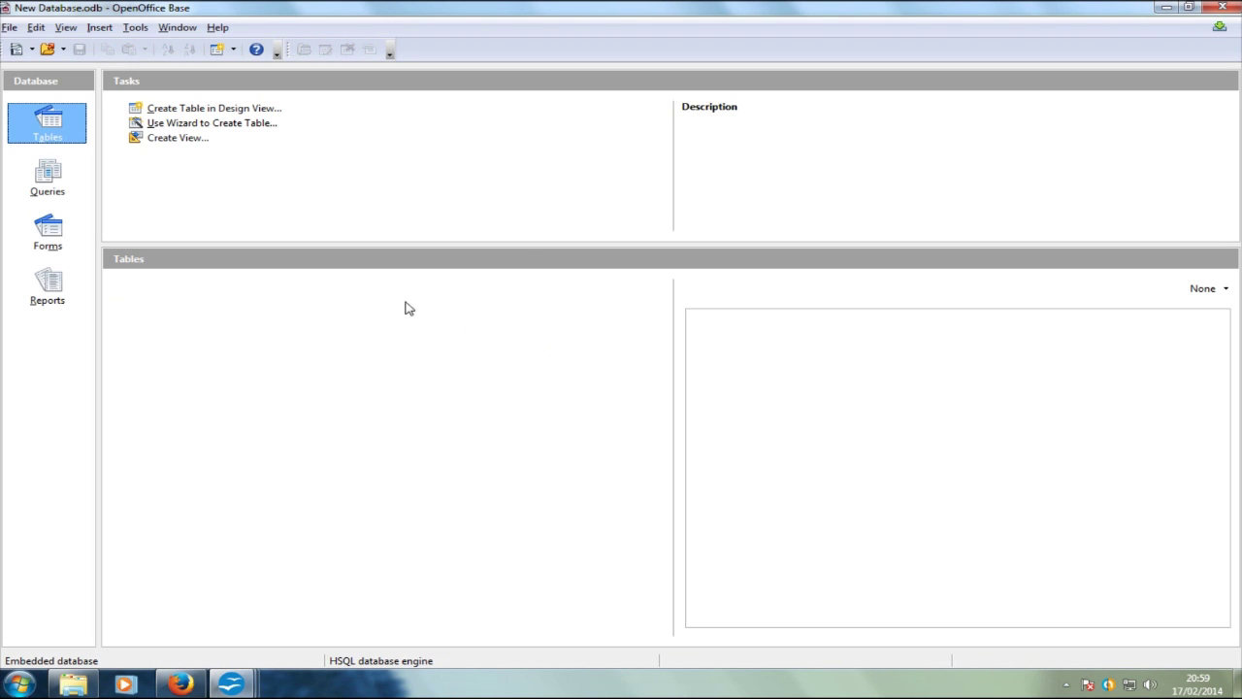
Step: Create a new database view, View1, and move the Add Tables dialog aside
left_click(144, 142)
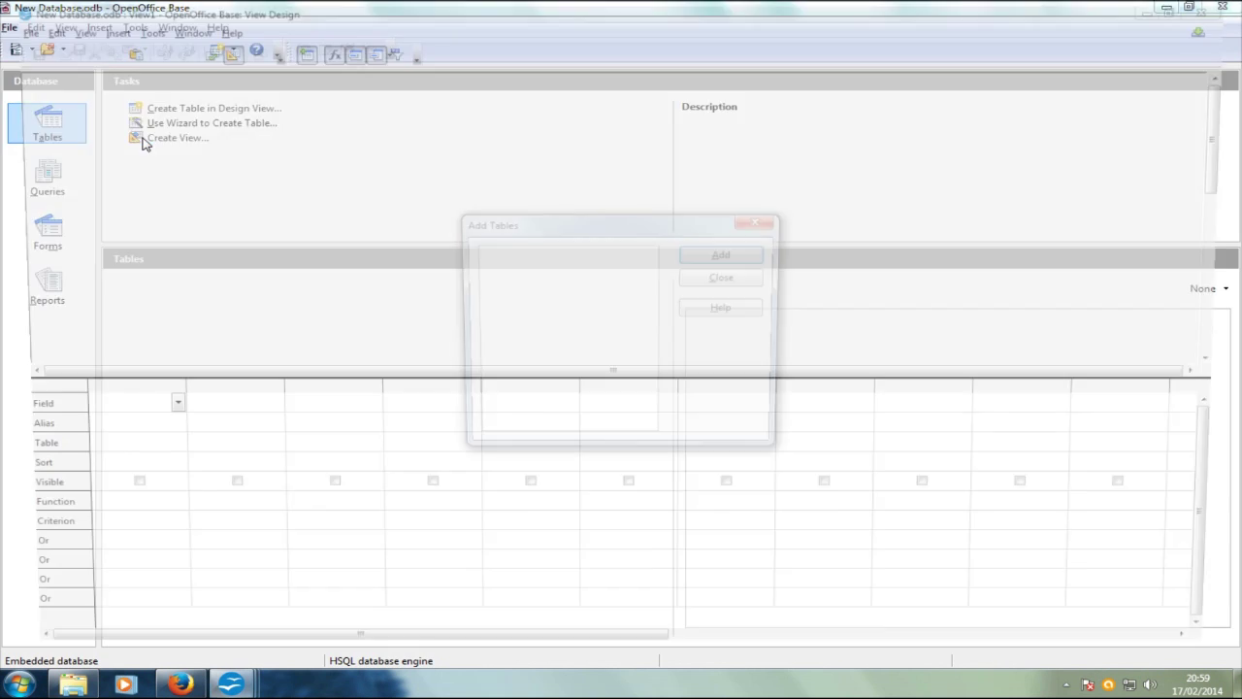
left_click_drag(659, 219, 751, 97)
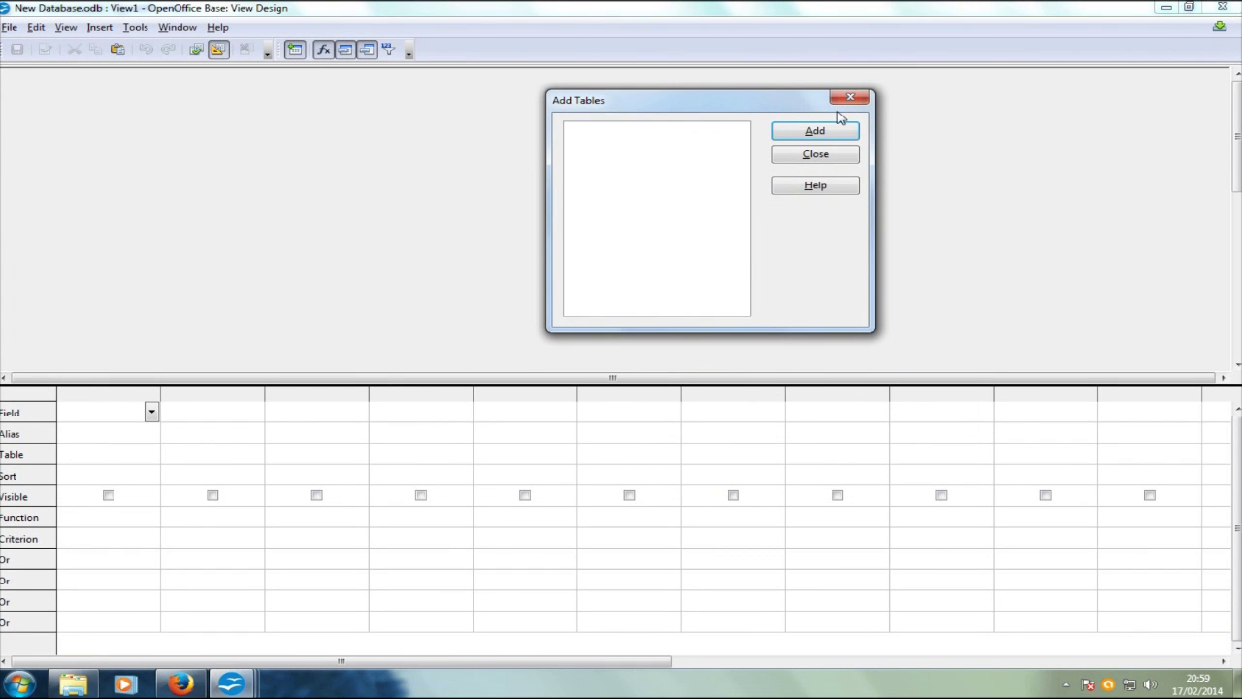